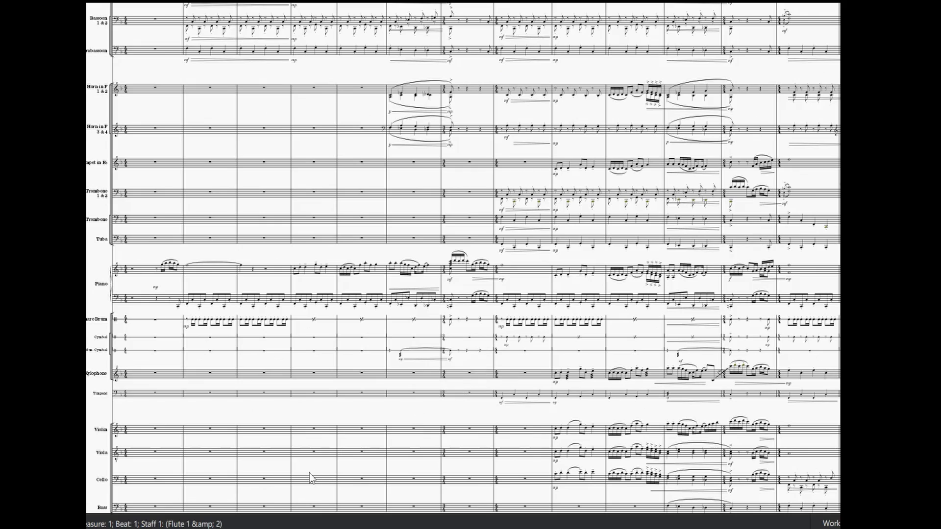
Step: Switch from MuseScore to the browser's Google search results for MuseScore
click(255, 485)
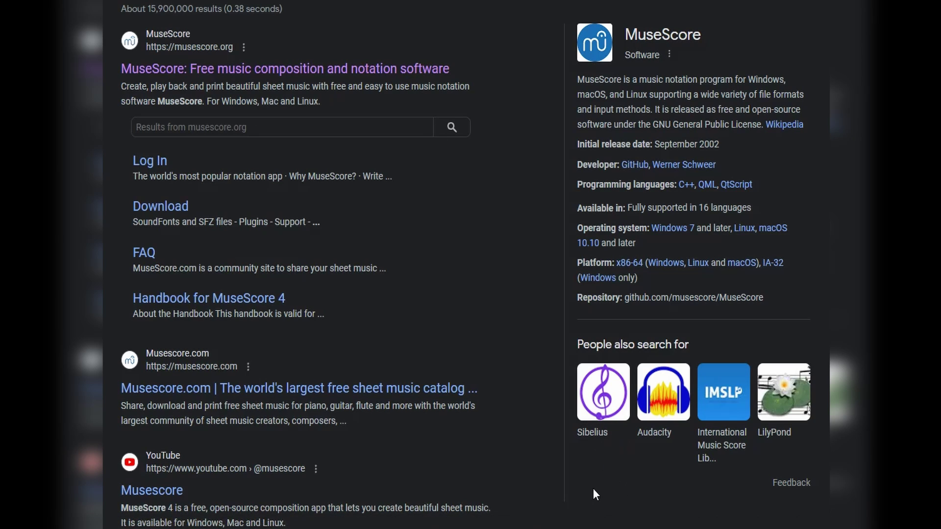
Step: Scroll briefly through the Google results for MuseScore
scroll(526, 260, down, 1)
scroll(522, 259, up, 1)
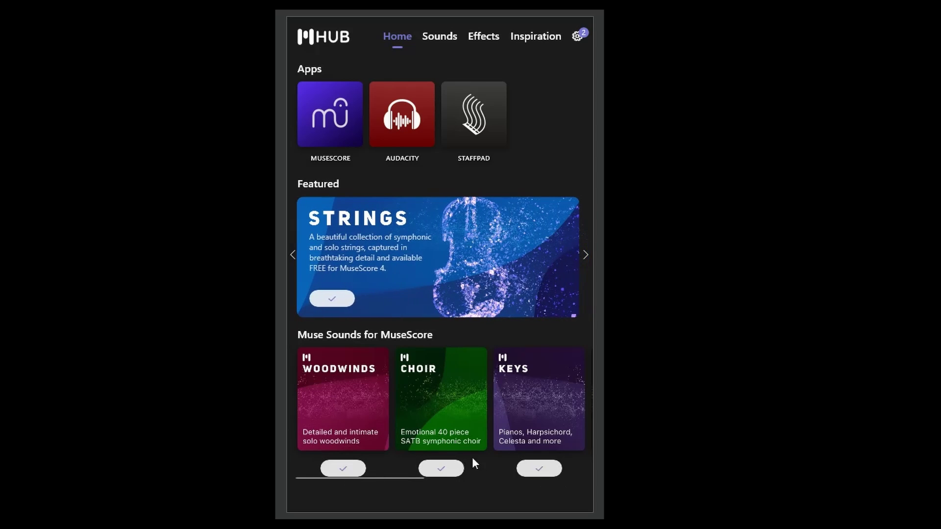
Step: Show Muse Hub's Sounds page and scroll the Muse Sounds carousel to the right
click(443, 36)
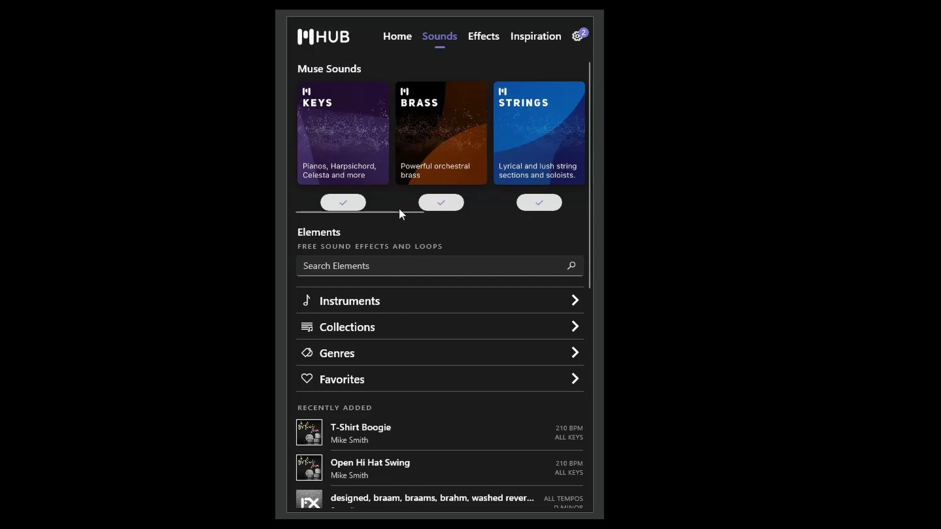
drag(404, 210, 580, 211)
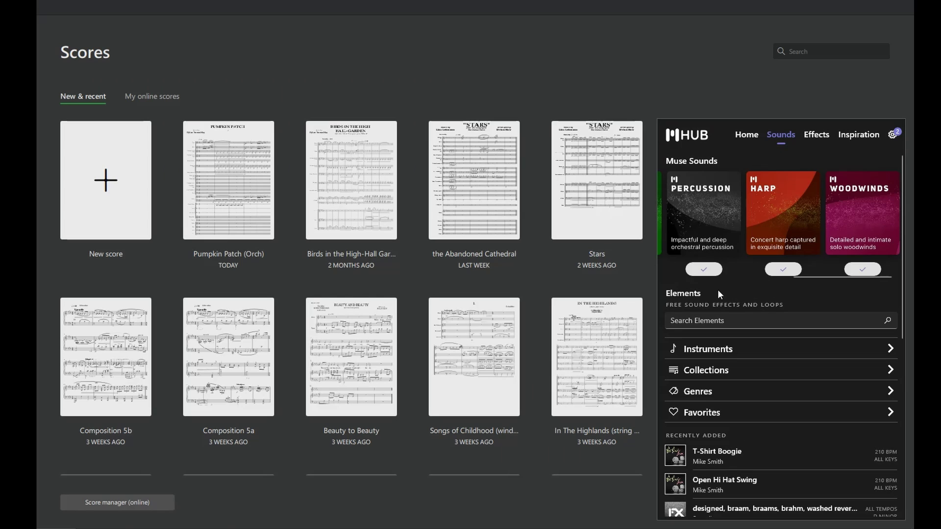
Step: Dismiss the Muse Hub popup so MuseScore's Scores page shows on its own
click(382, 74)
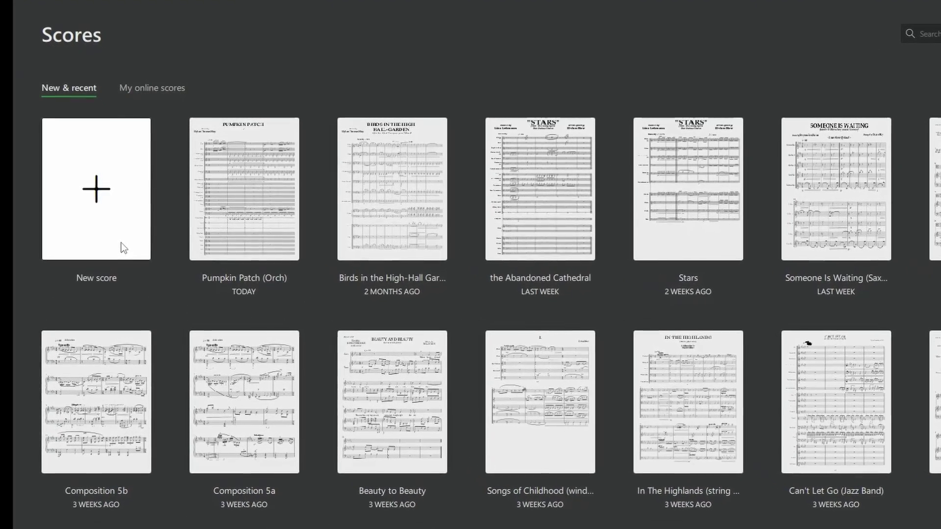
Step: Start a new score and add Flute, Oboe and a Clarinet in B♭
click(121, 215)
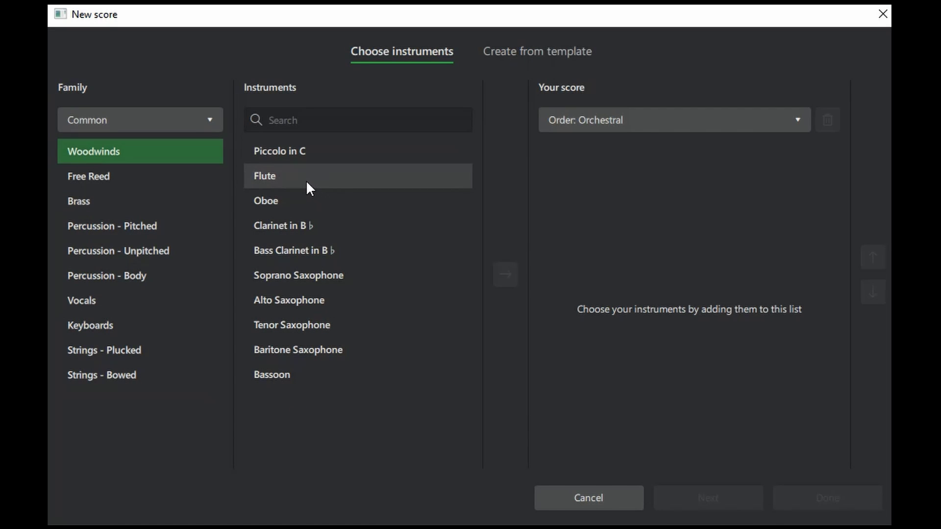
double_click(334, 174)
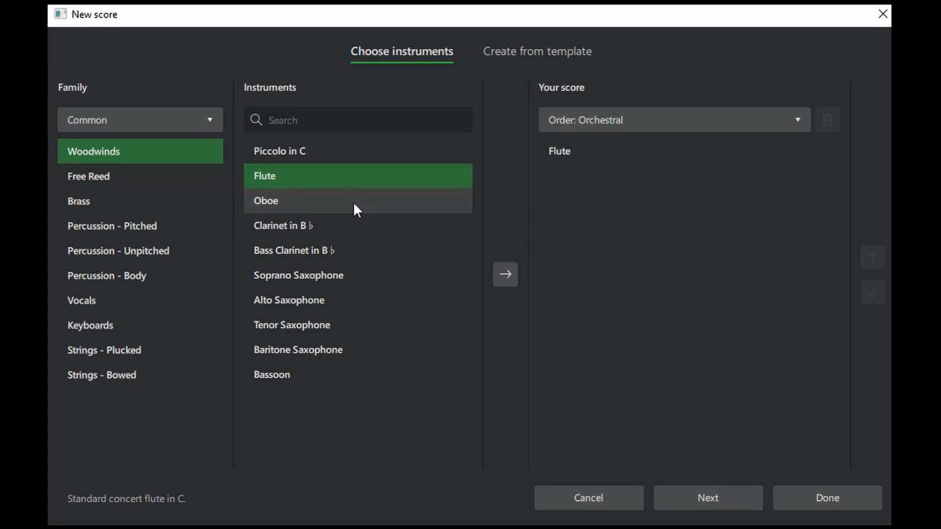
double_click(337, 203)
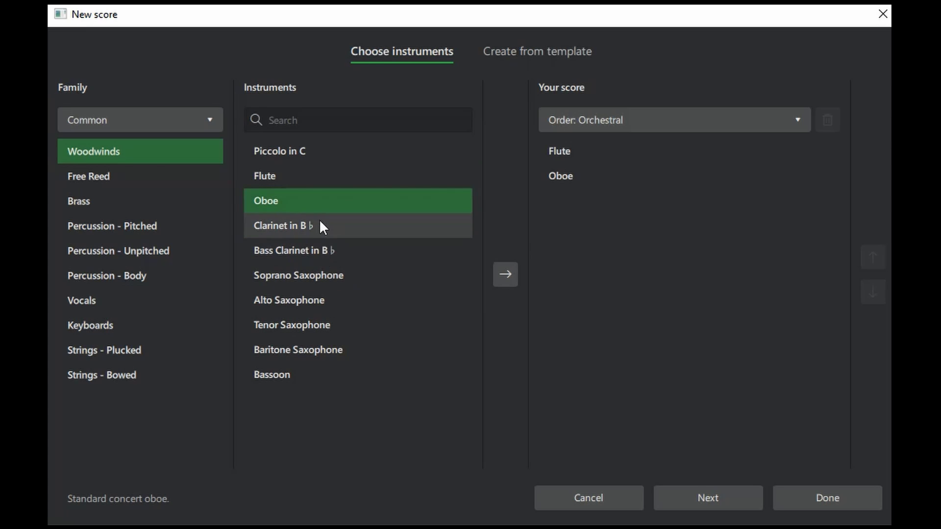
click(326, 225)
double_click(326, 227)
Step: Add a second Clarinet in B♭, a Bass Clarinet in B♭ and two Bassoons
key(Return)
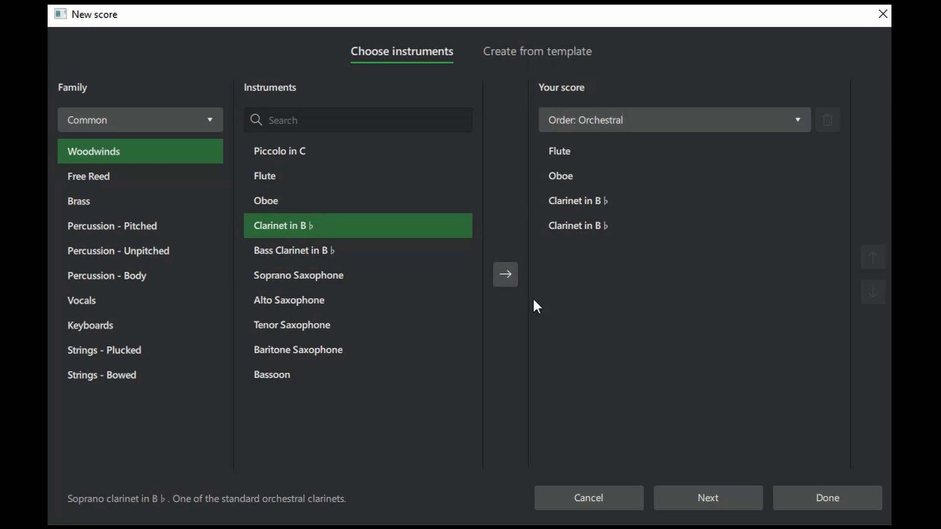
double_click(383, 257)
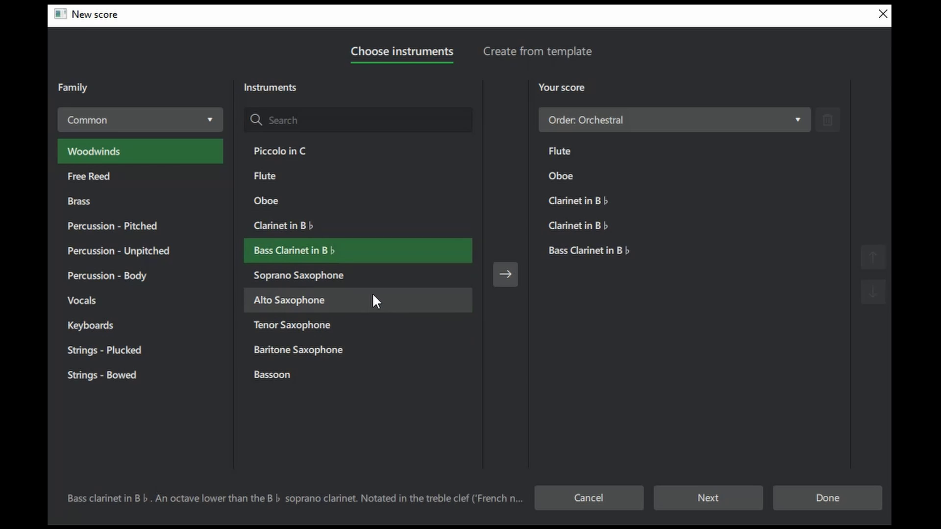
double_click(363, 372)
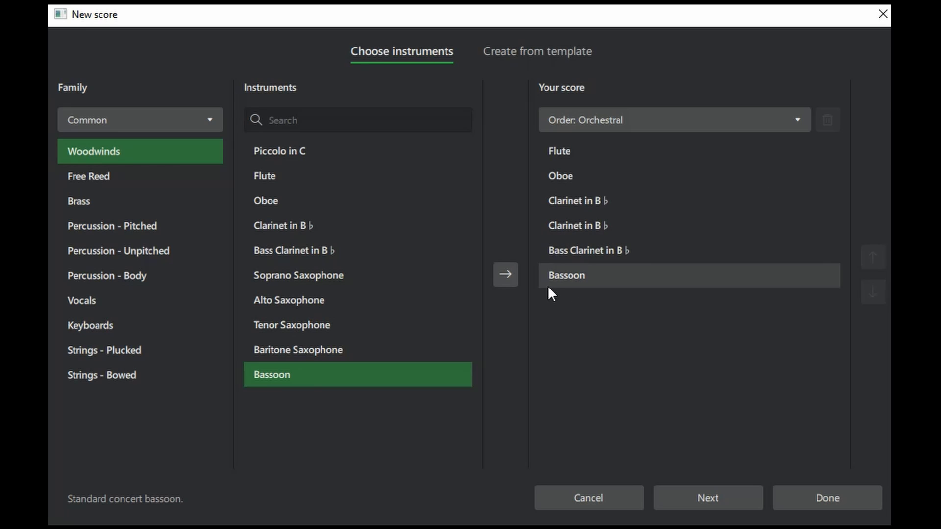
double_click(343, 376)
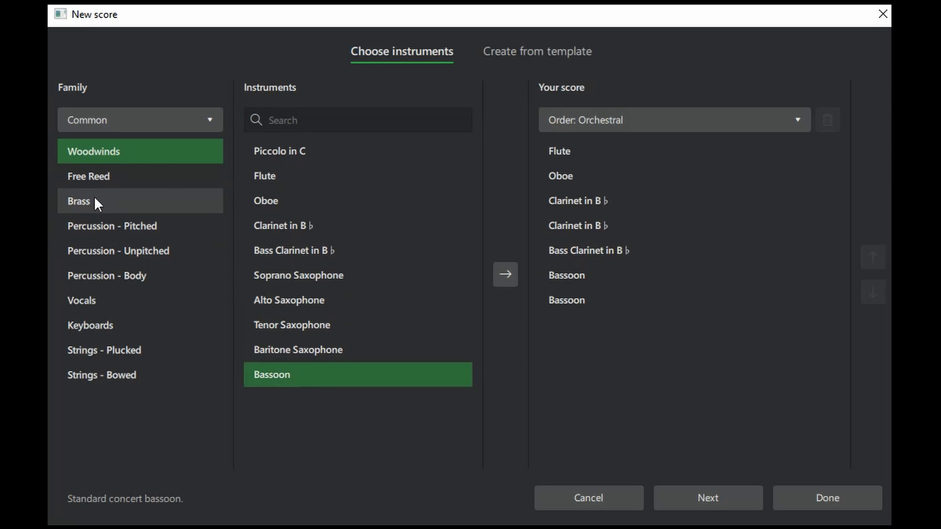
Step: From Brass, add two Horns in F, Trumpet in B♭, Trombone and two Tubas
click(131, 204)
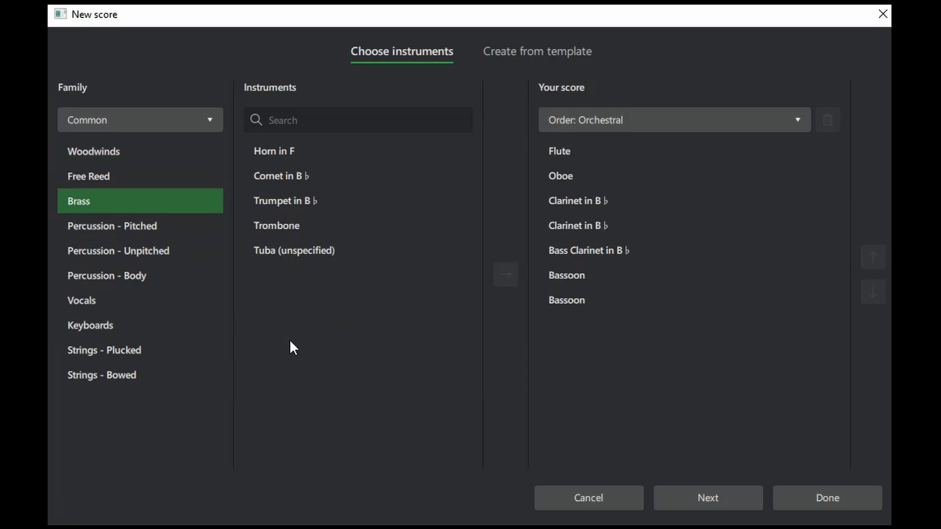
double_click(304, 151)
double_click(317, 149)
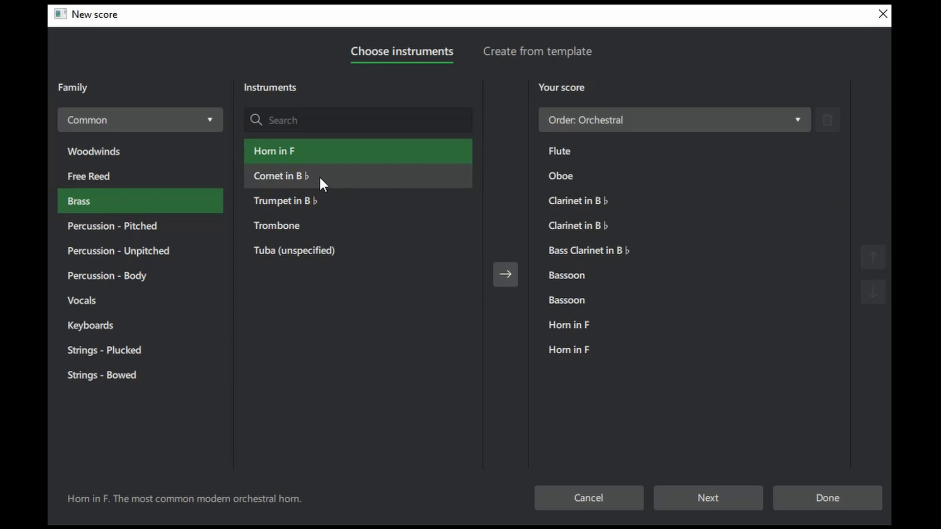
double_click(338, 199)
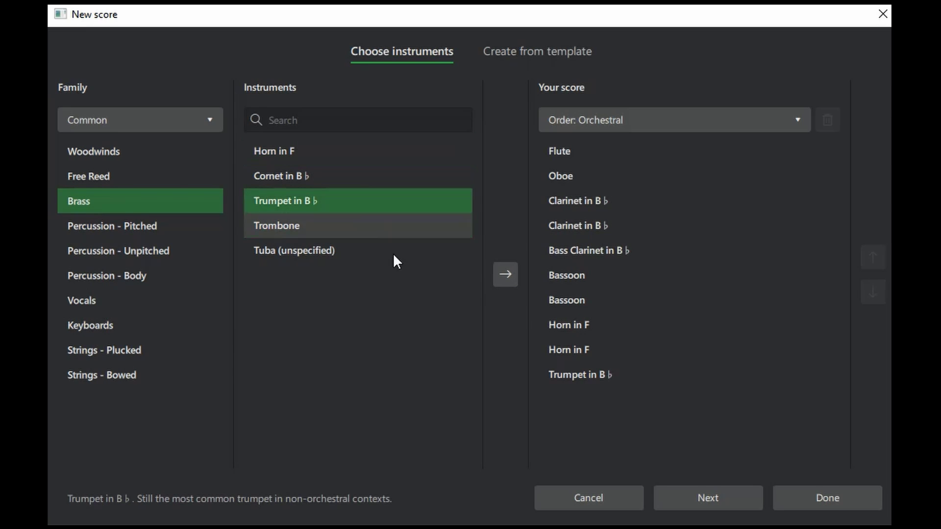
double_click(314, 234)
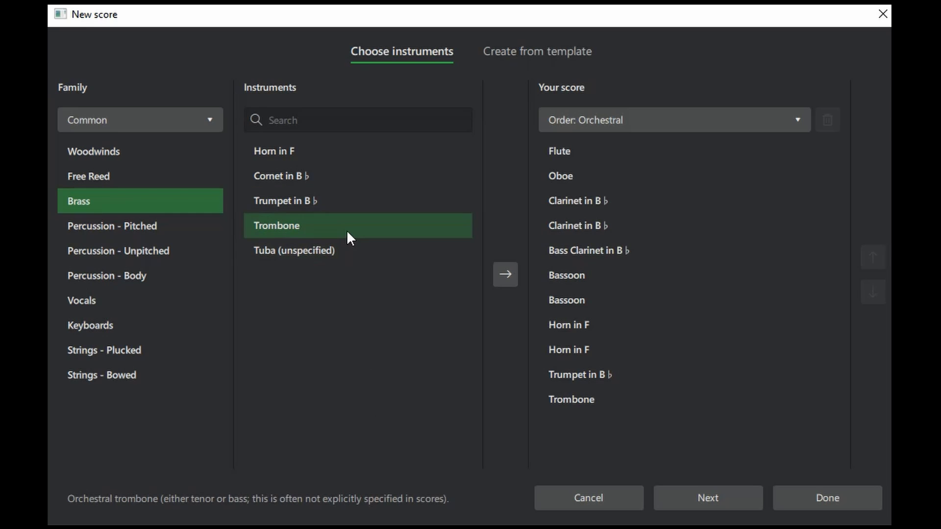
double_click(356, 253)
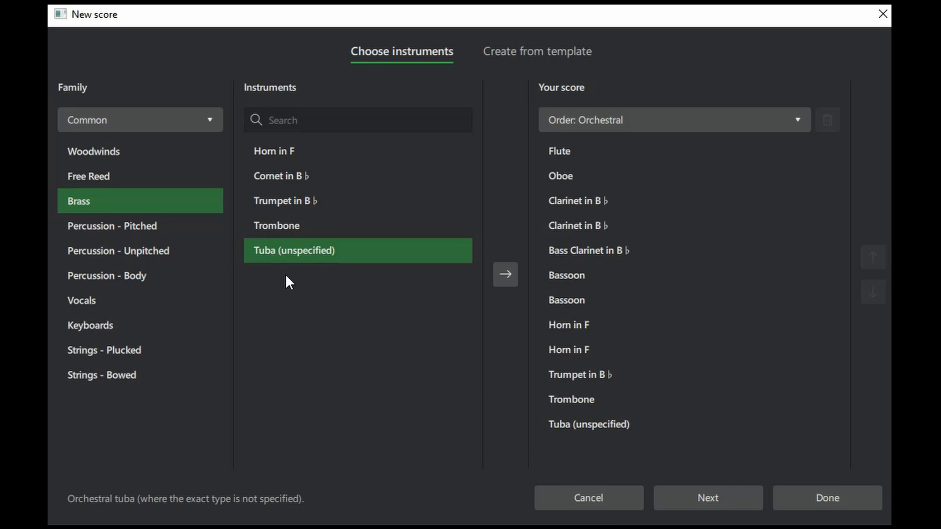
double_click(295, 253)
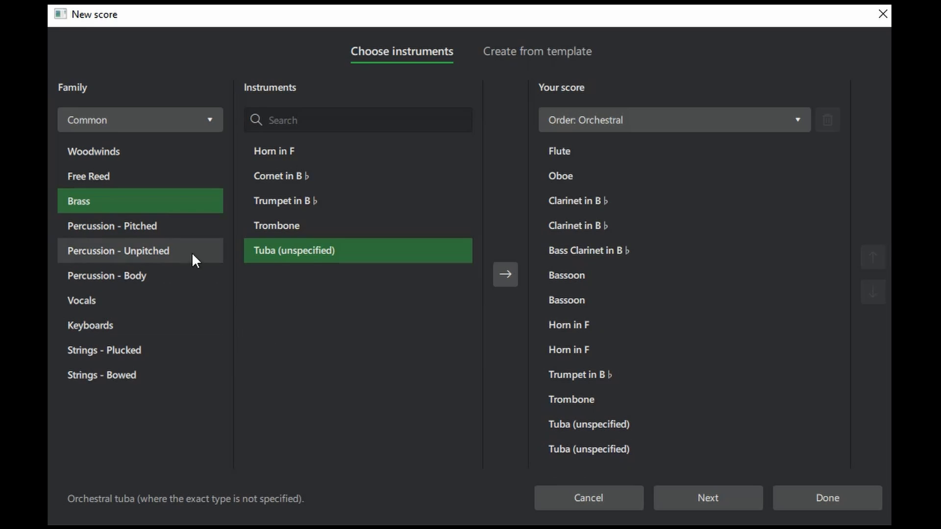
Step: Add Timpani and Glockenspiel from pitched percussion
click(163, 230)
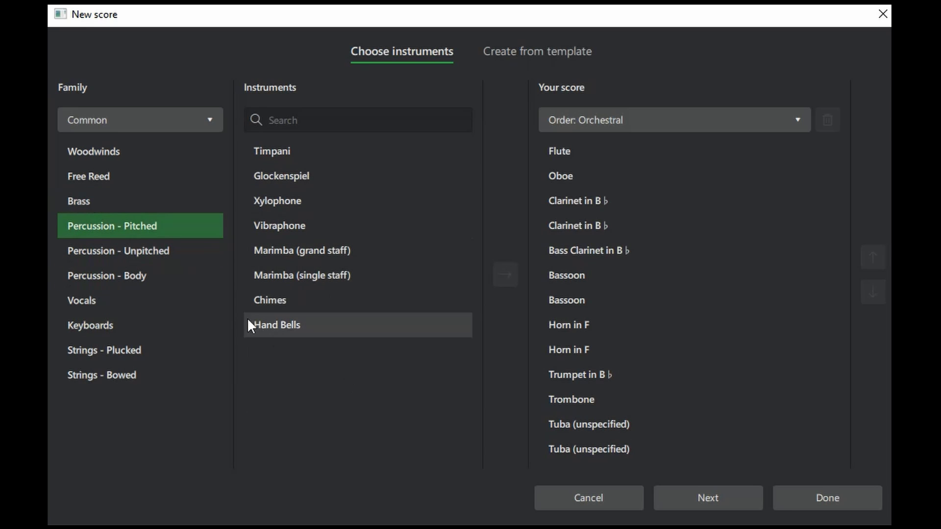
double_click(324, 152)
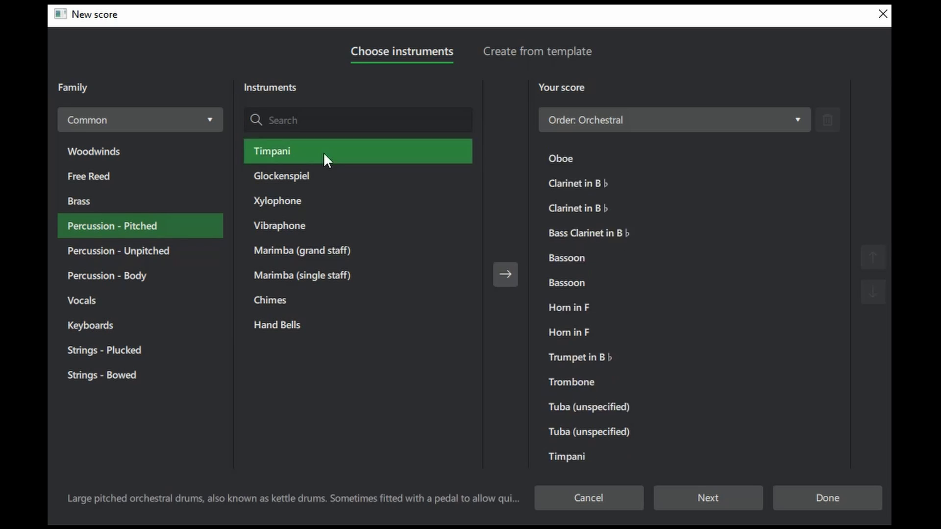
double_click(293, 172)
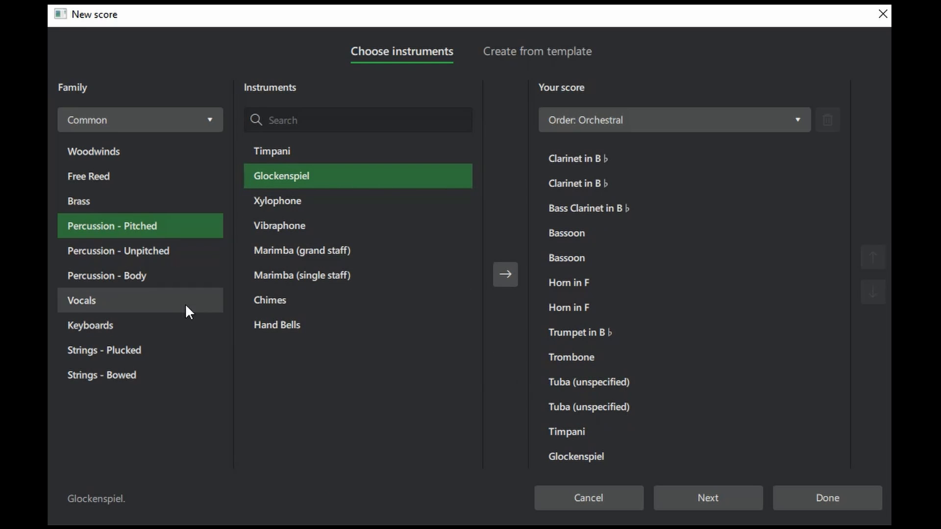
Step: Add Concert Bass Drum, Concert Snare Drum and two Cymbals from unpitched percussion
click(158, 258)
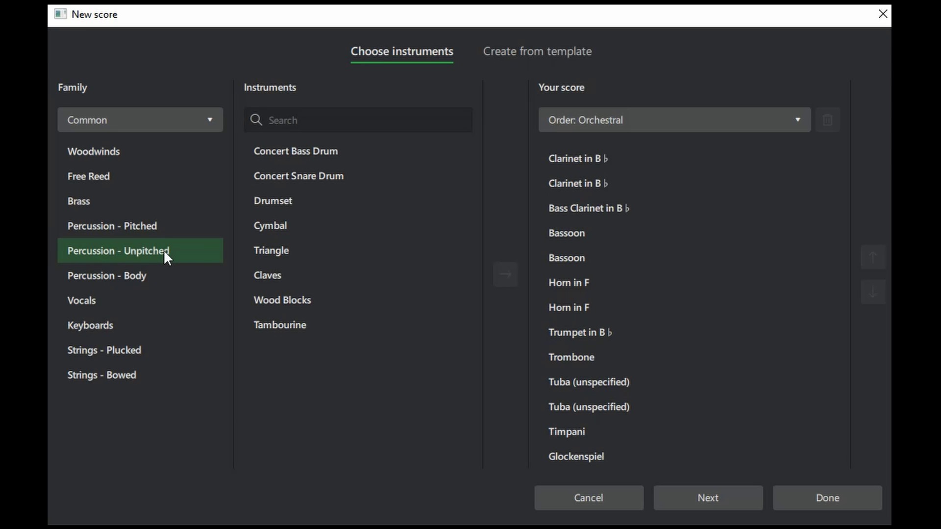
double_click(366, 155)
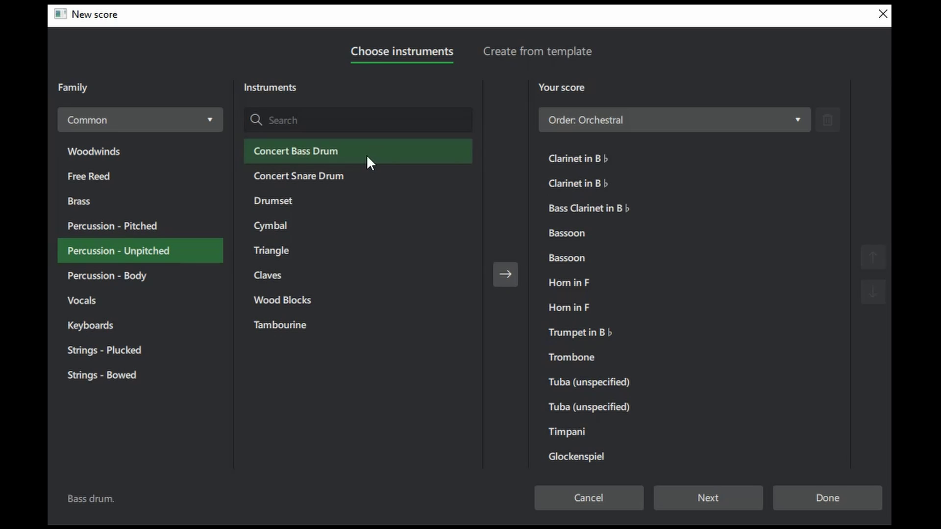
double_click(351, 179)
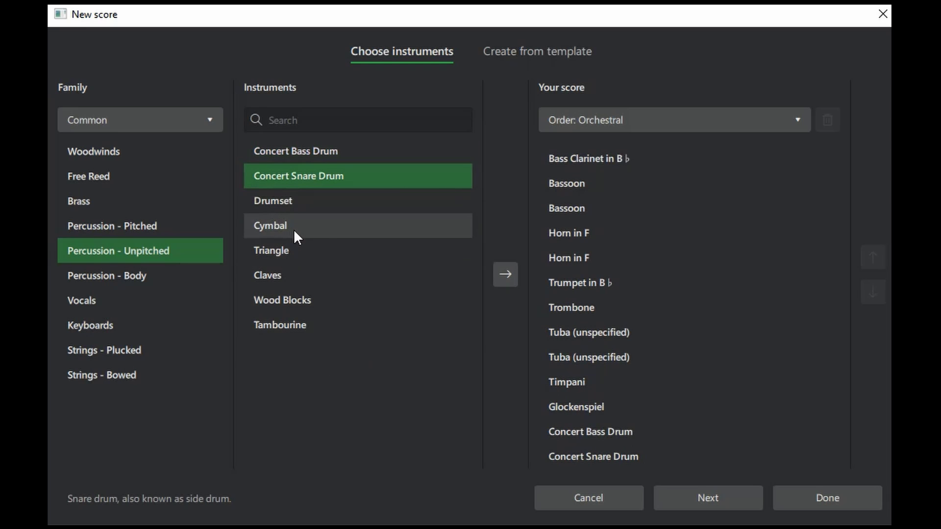
double_click(337, 225)
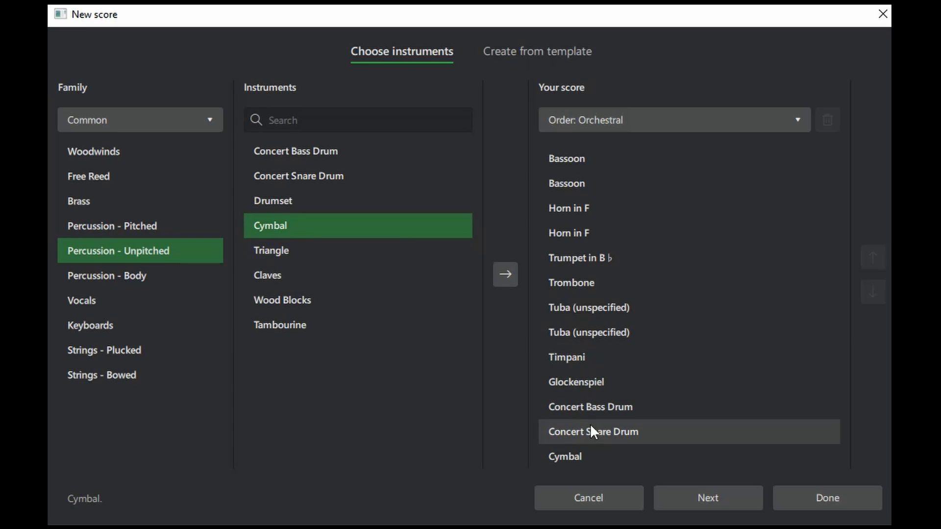
double_click(372, 228)
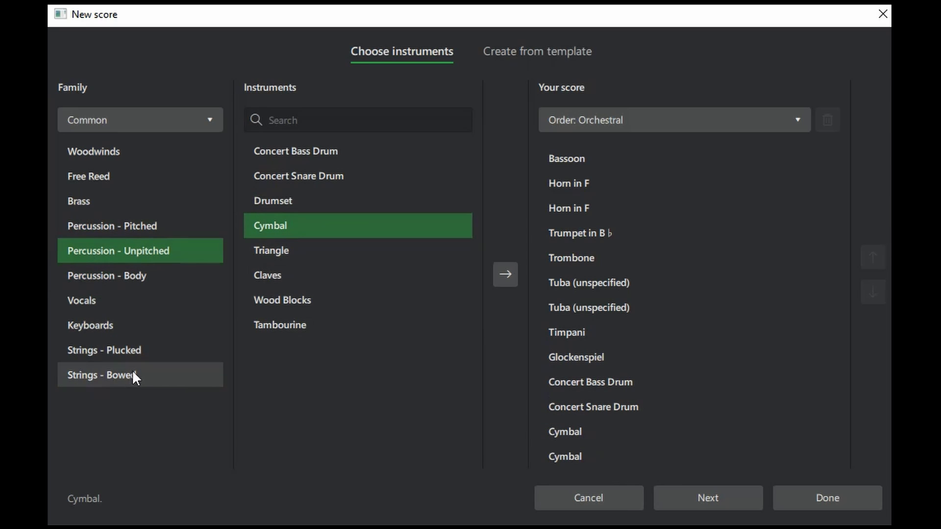
Step: Add a Piano from the keyboard instruments
click(118, 329)
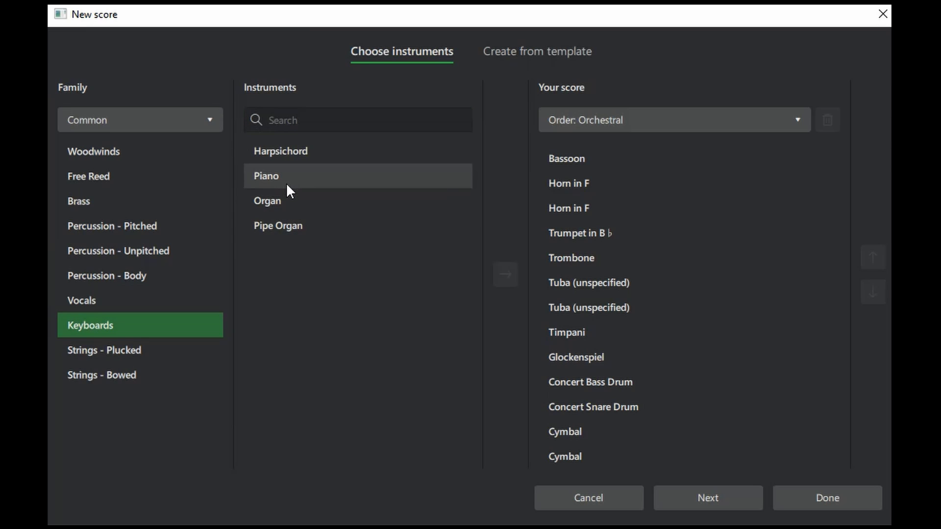
double_click(318, 179)
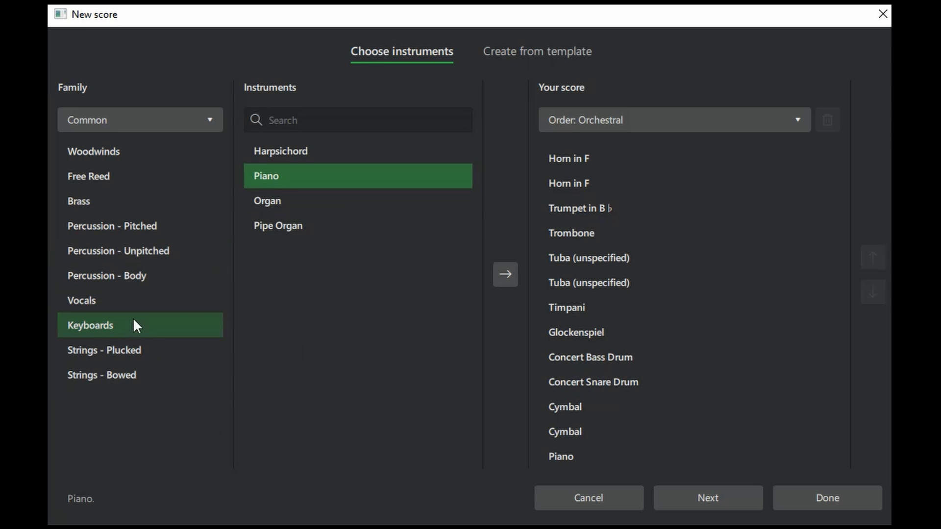
click(132, 349)
scroll(317, 225, down, 1)
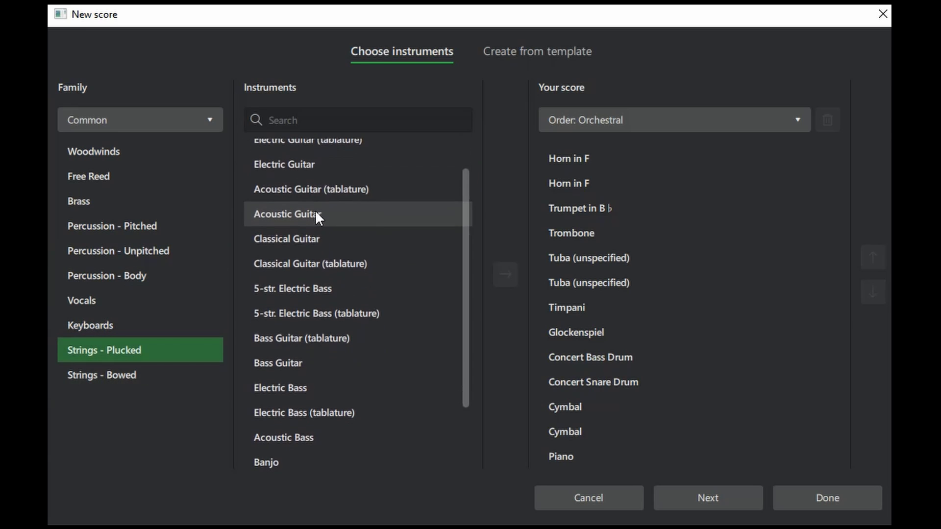
scroll(270, 290, up, 1)
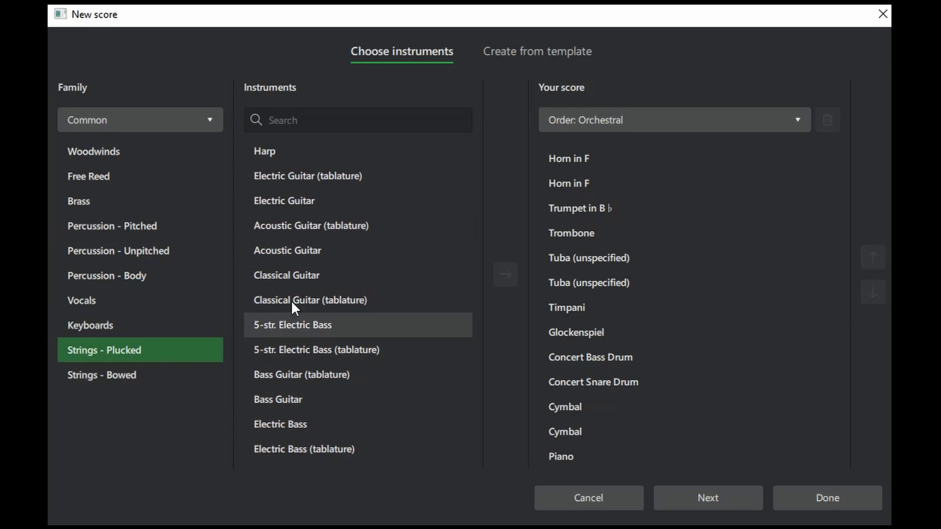
Step: Add solo Violin, Viola, Violoncello and Contrabass, then continue to score information
click(154, 370)
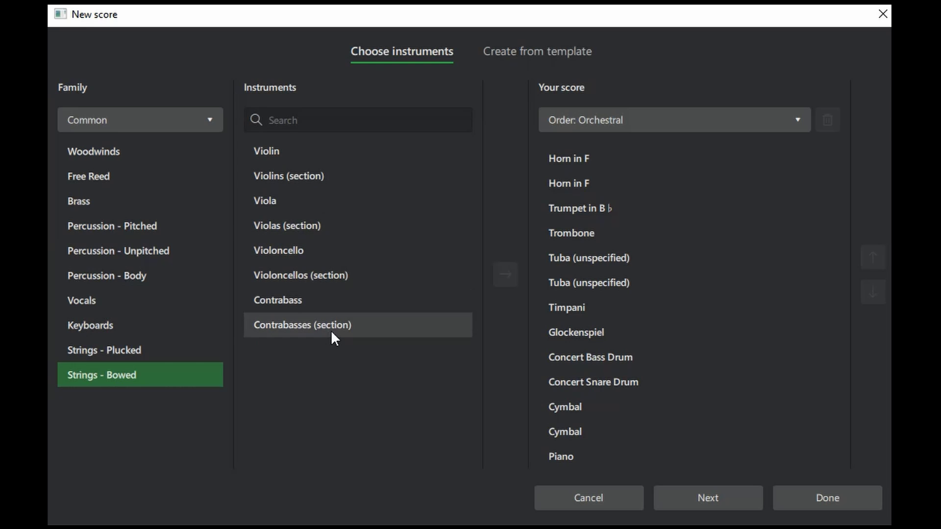
double_click(301, 151)
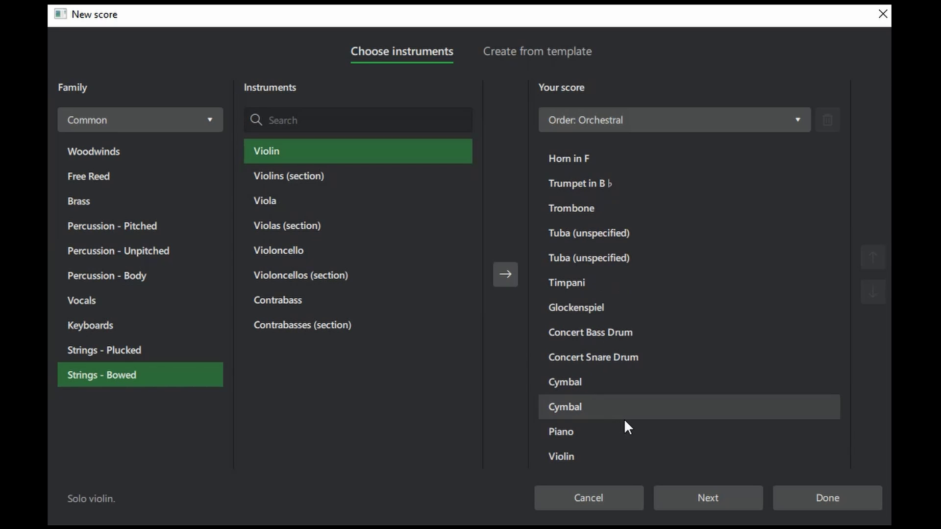
double_click(304, 203)
double_click(319, 248)
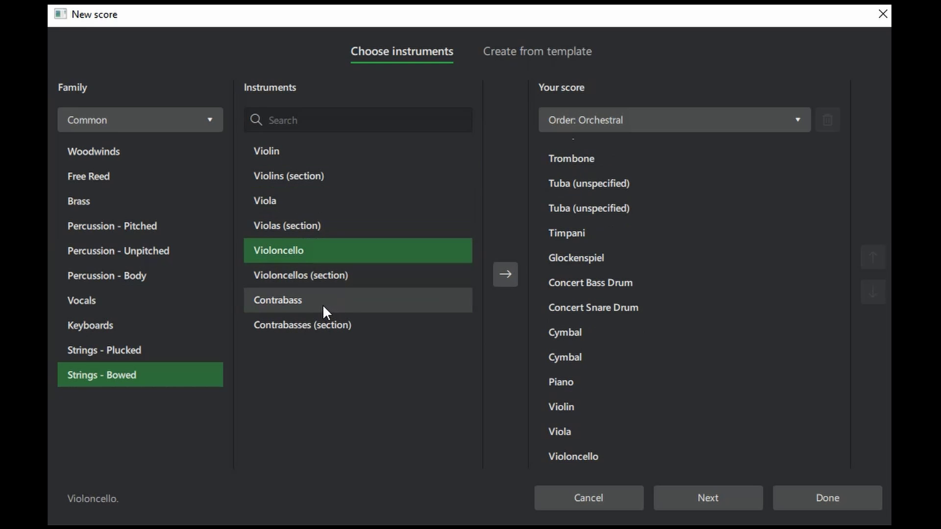
double_click(327, 302)
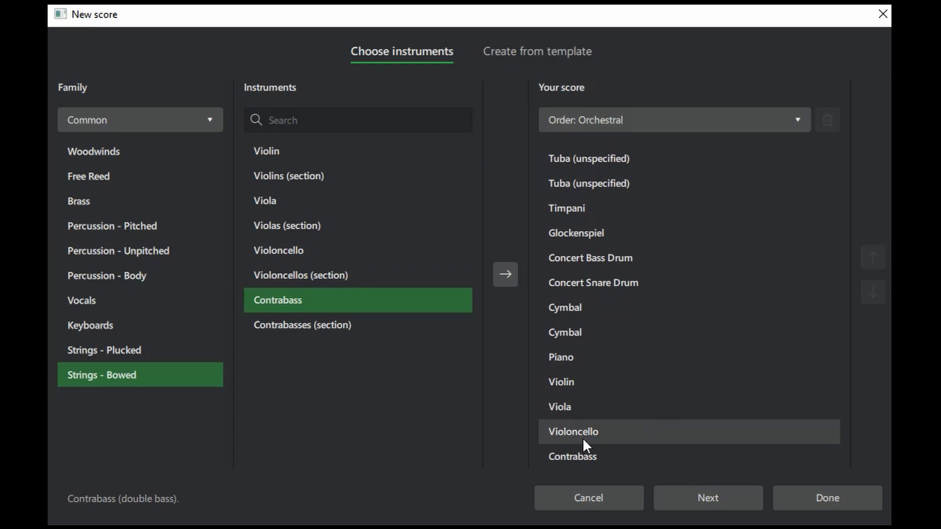
scroll(639, 381, up, 4)
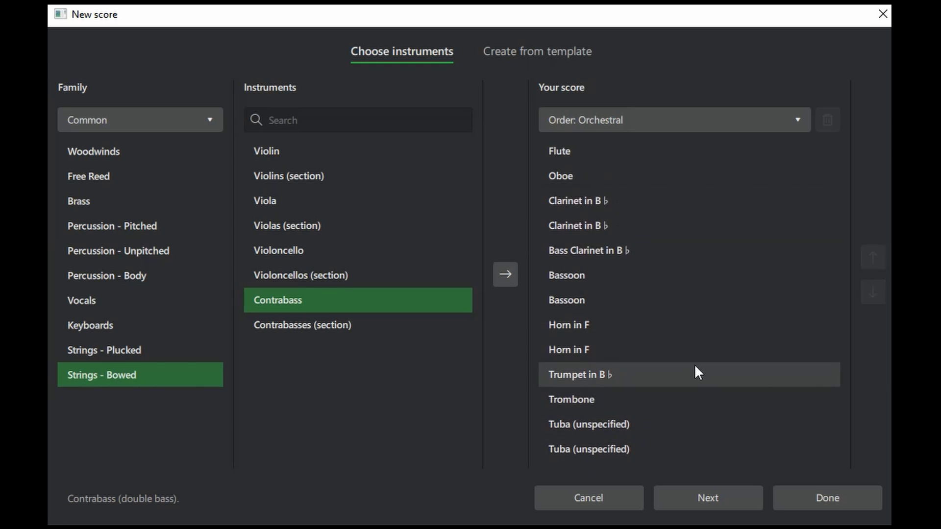
scroll(693, 363, down, 4)
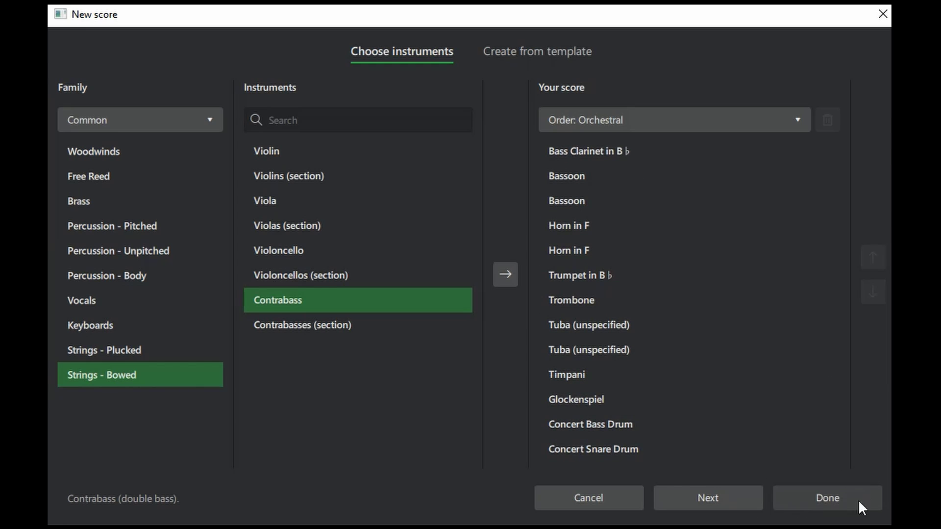
click(719, 496)
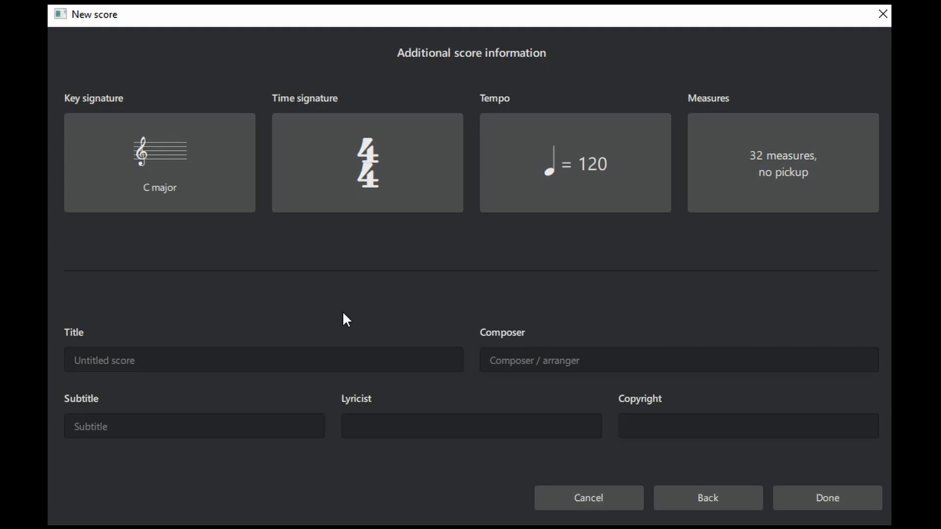
Step: Set the key signature to F major
click(180, 178)
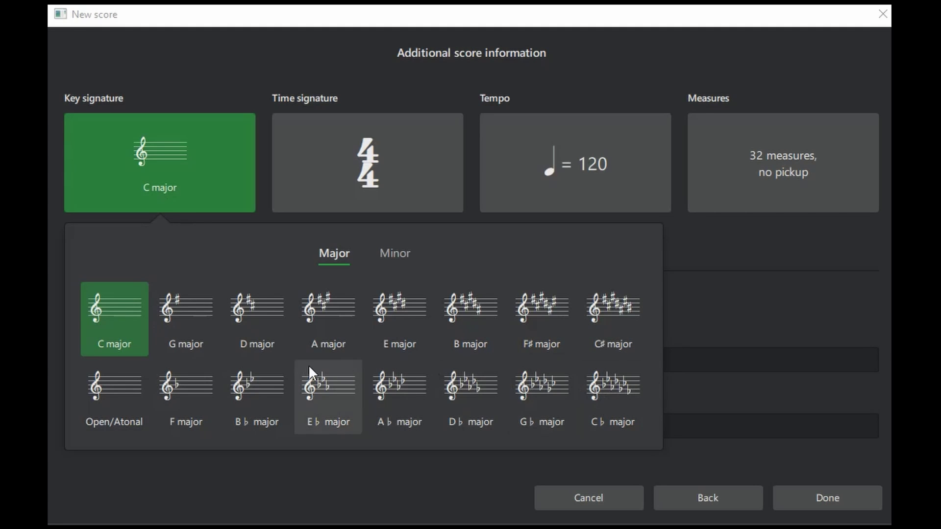
click(190, 392)
click(234, 181)
Step: Set the time signature to 12/8
click(382, 201)
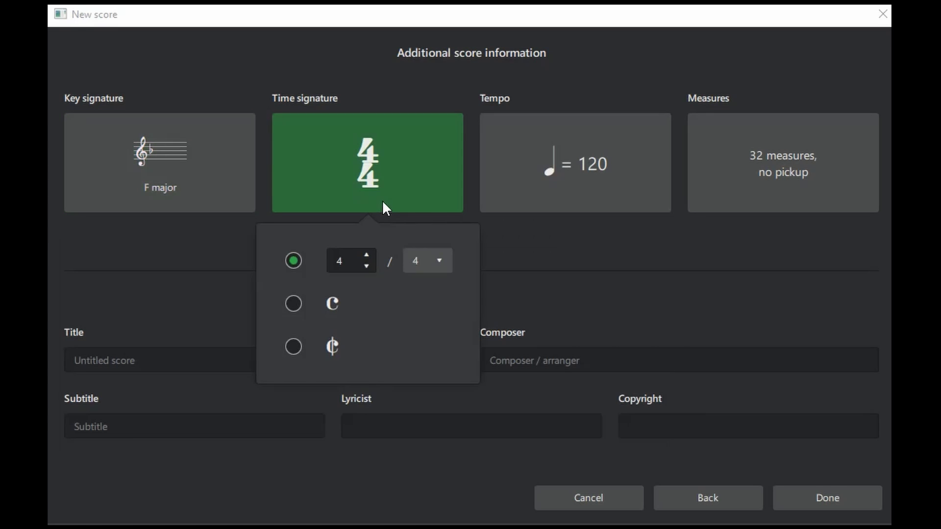
click(358, 262)
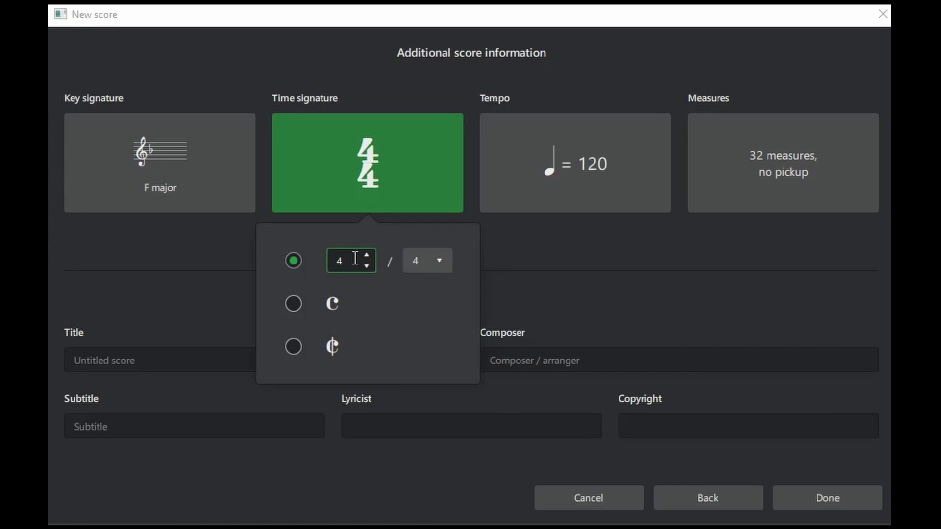
drag(355, 258, 324, 264)
text(12)
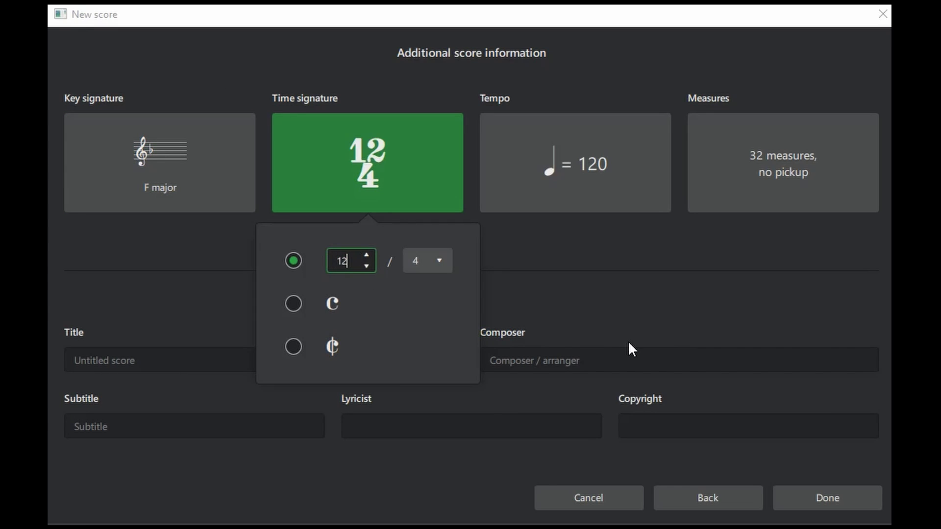
click(437, 265)
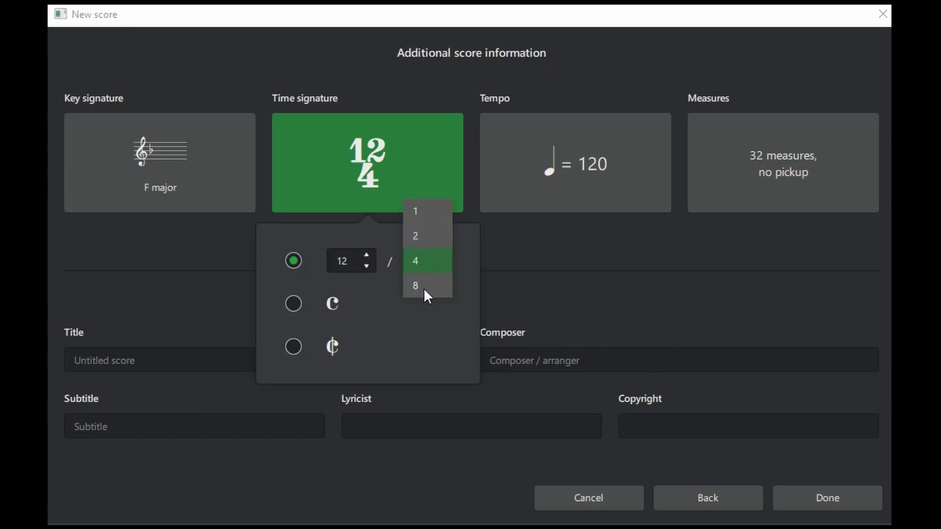
click(424, 286)
Step: Set the tempo to dotted quarter = 80 and show the marking on the score
click(571, 184)
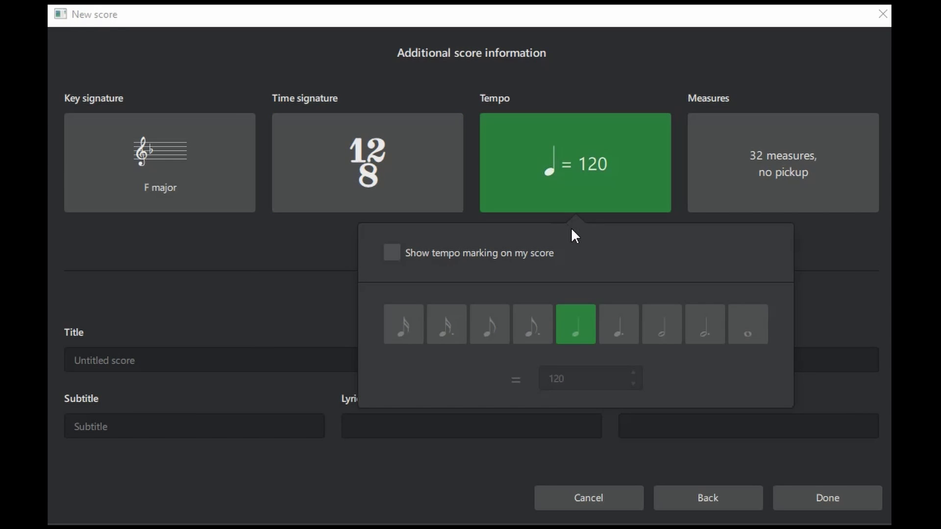
click(395, 254)
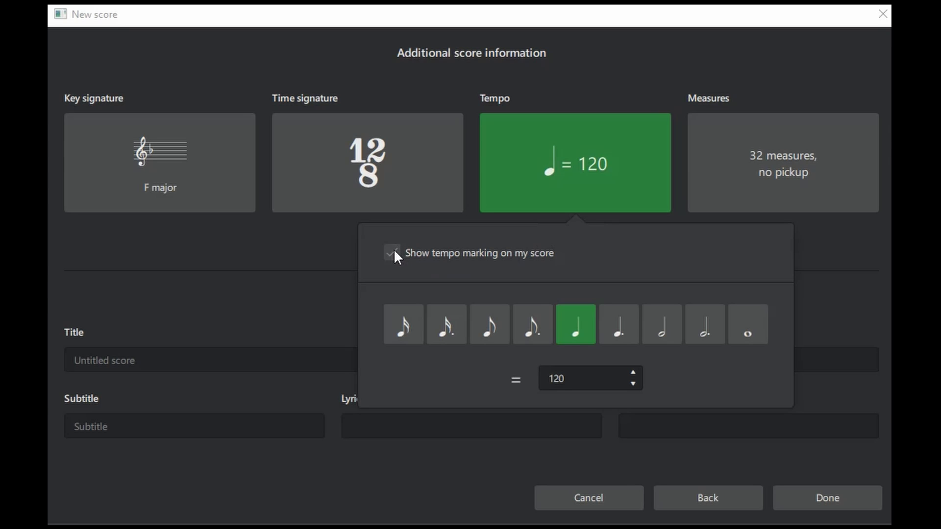
click(611, 374)
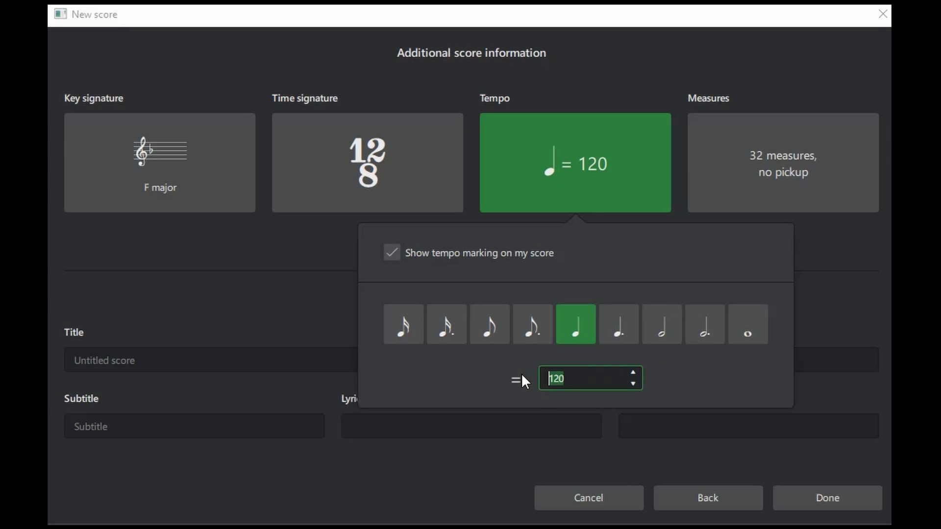
click(613, 330)
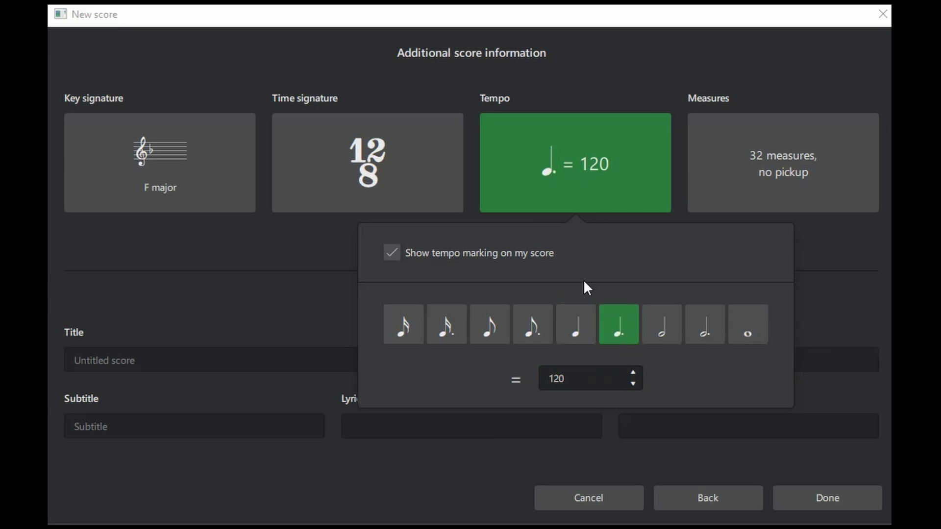
drag(571, 386, 533, 379)
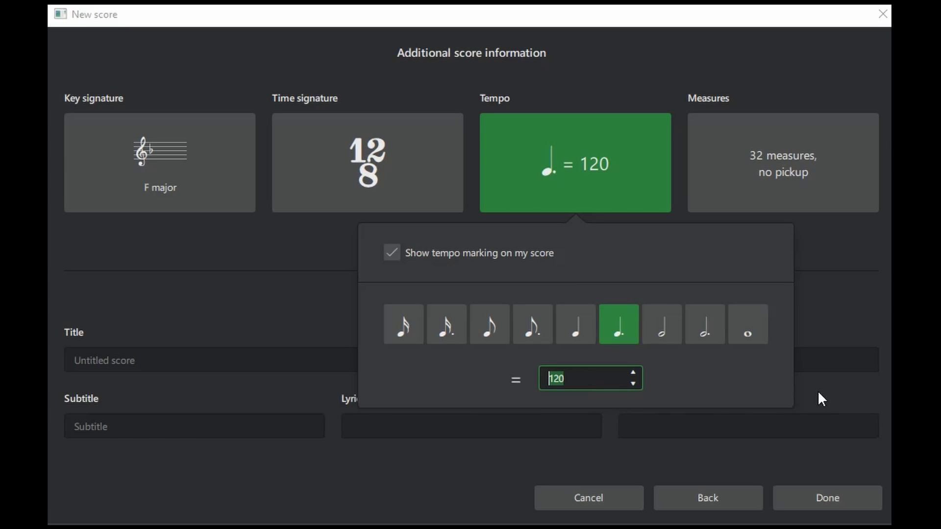
text(80)
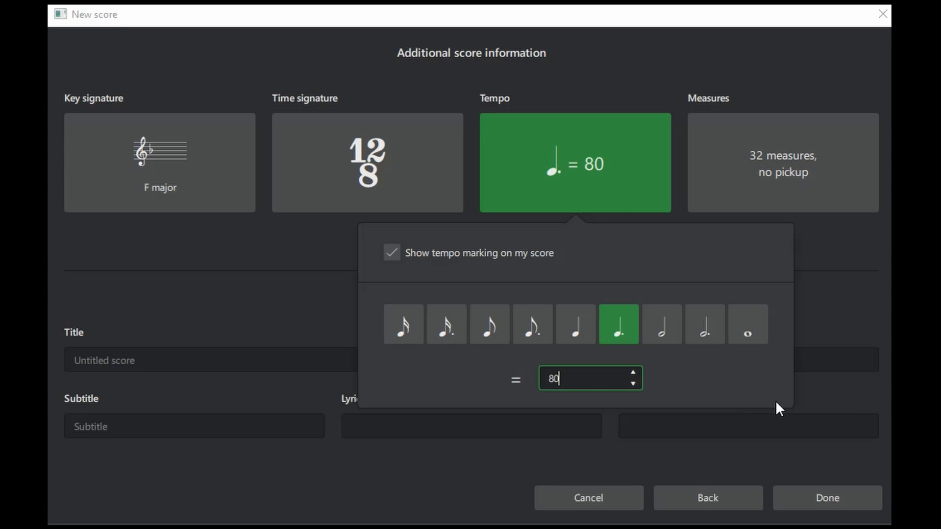
click(869, 294)
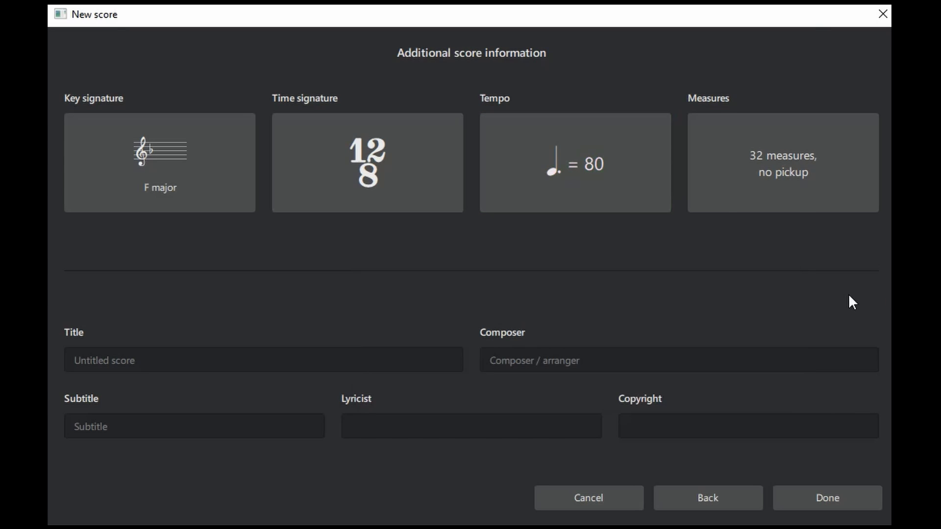
Step: Change the initial number of measures from 32 to 5, keeping no pickup
click(748, 186)
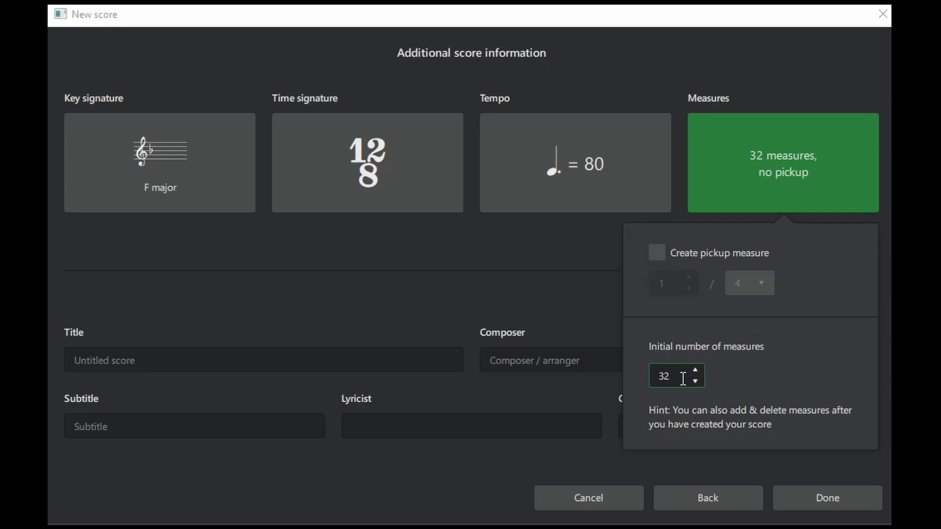
drag(681, 377, 645, 375)
text(5)
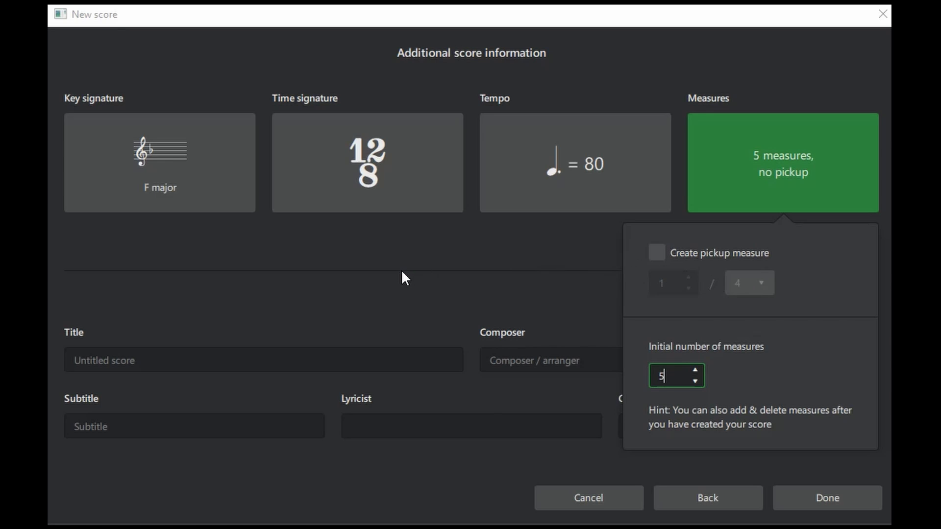
click(562, 278)
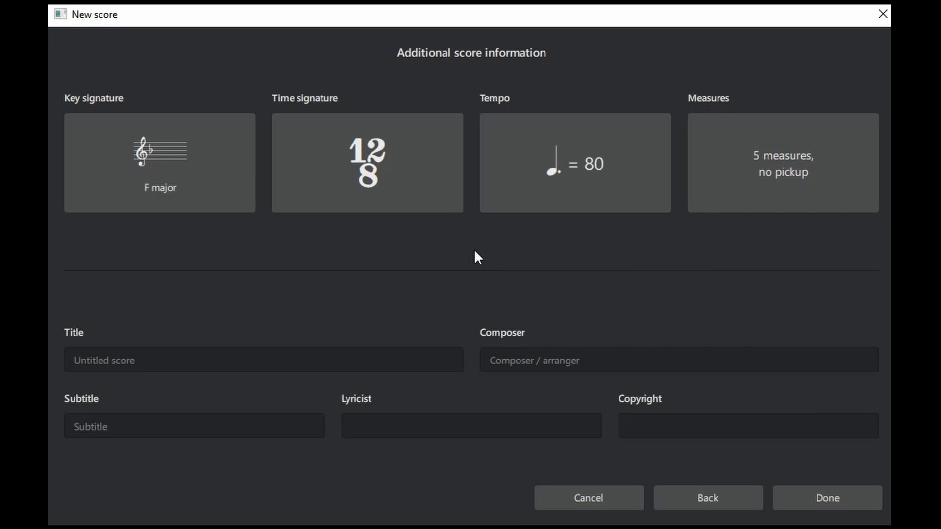
Step: Enter title 'New Score', composer 'Music by Musical Treasures' and subtitle 'for Orchestra'
click(122, 364)
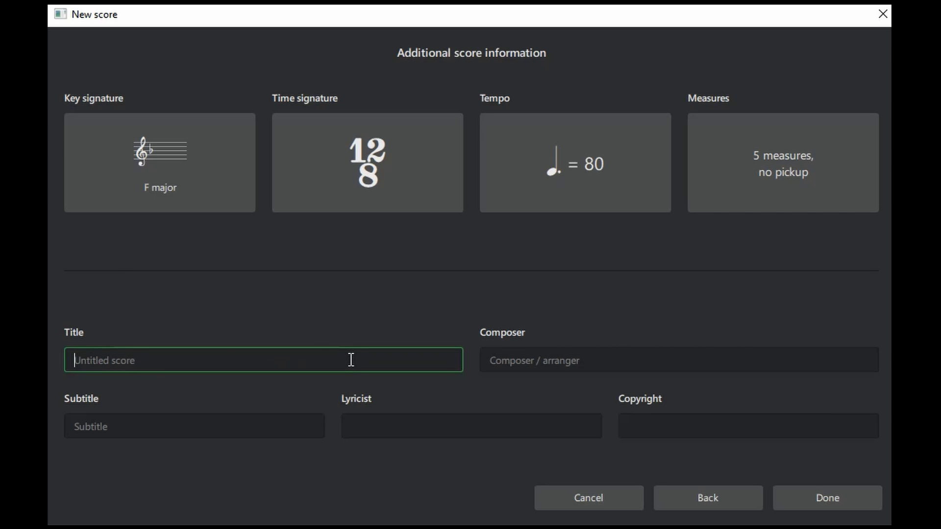
text(New Score)
click(553, 359)
text(Music by Musical Treasures)
click(206, 417)
click(185, 424)
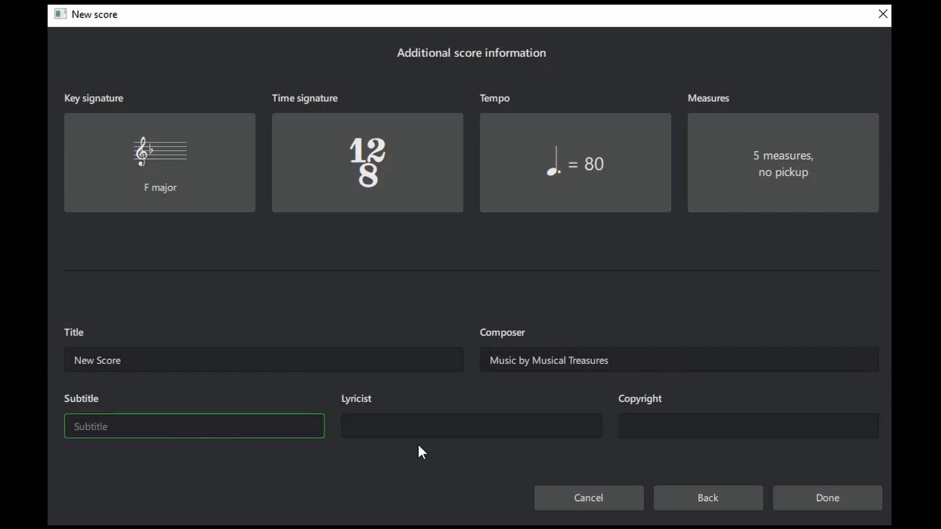
text(for Orchestra)
Step: Leave the lyricist and copyright fields empty and create the score
key(Tab)
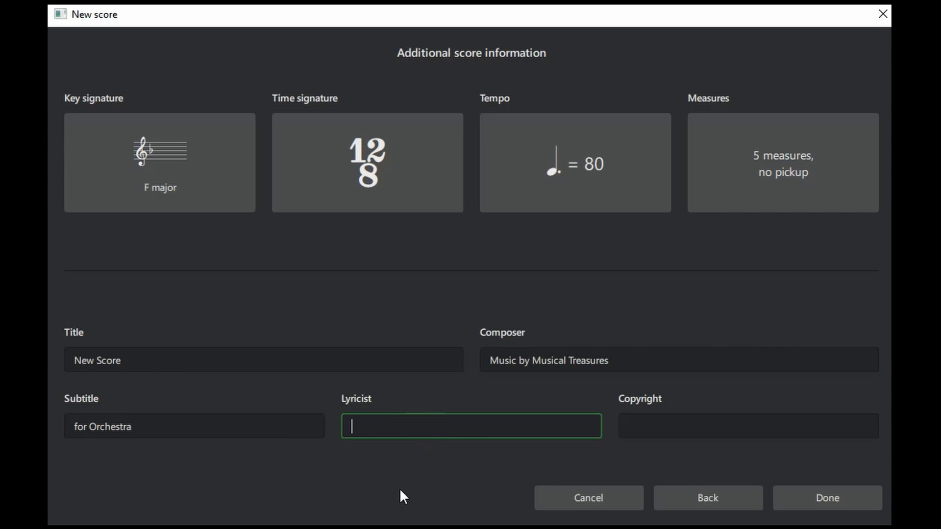
key(Tab)
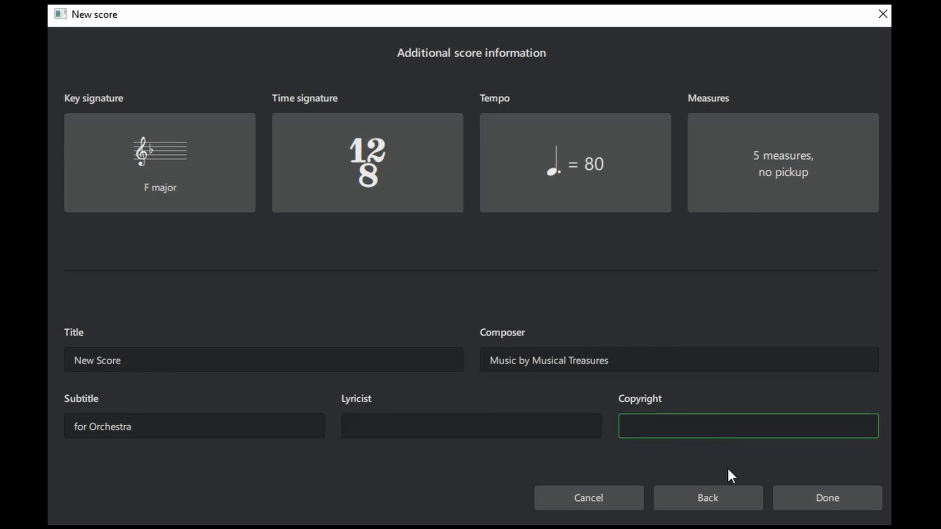
click(840, 501)
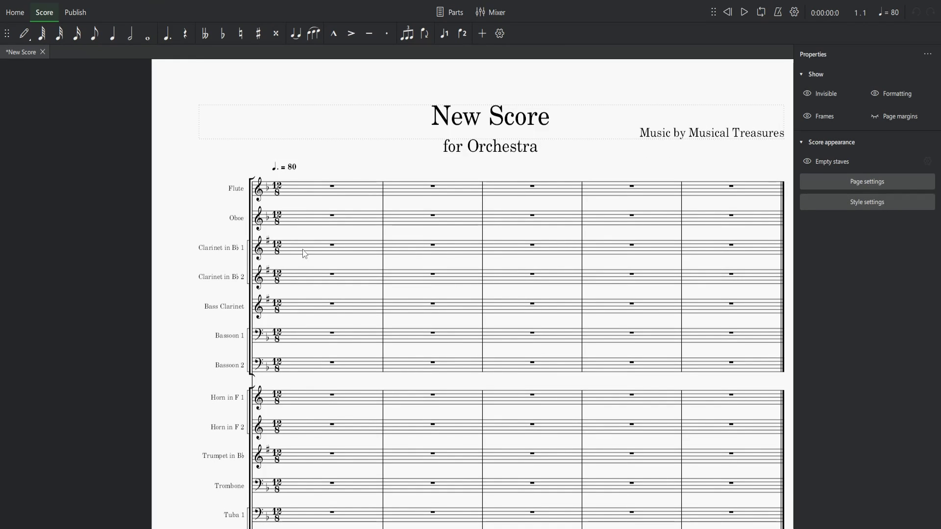
scroll(256, 196, down, 2)
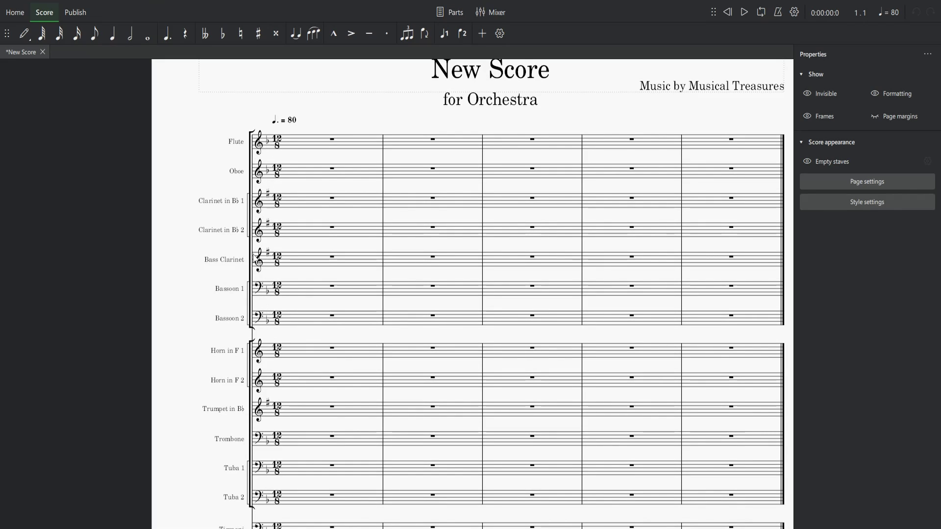
scroll(253, 269, down, 4)
click(247, 215)
scroll(254, 302, down, 12)
scroll(248, 326, down, 4)
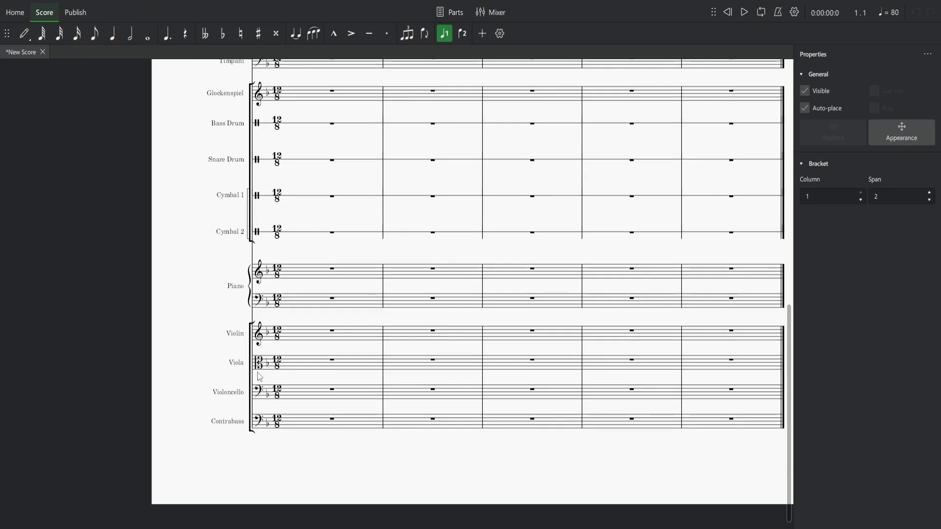
scroll(320, 412, up, 12)
scroll(342, 415, down, 3)
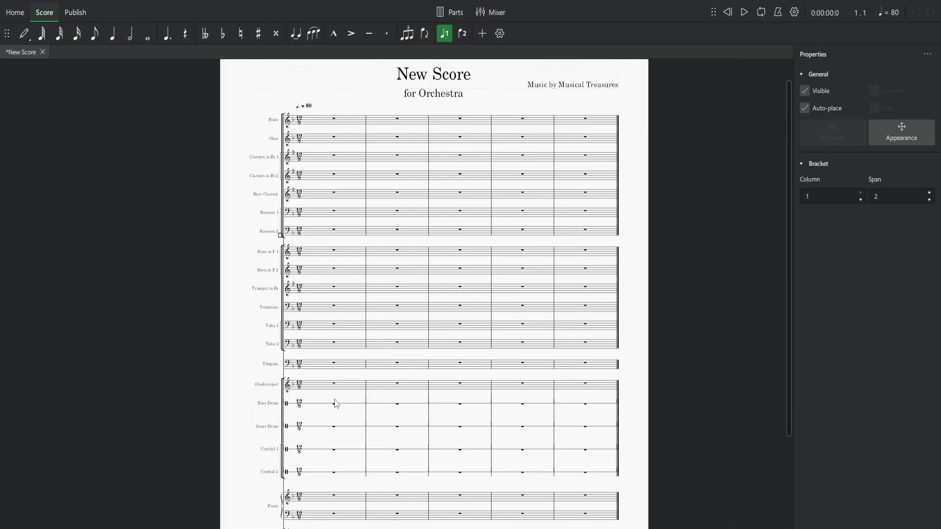
scroll(360, 375, down, 3)
scroll(384, 361, up, 3)
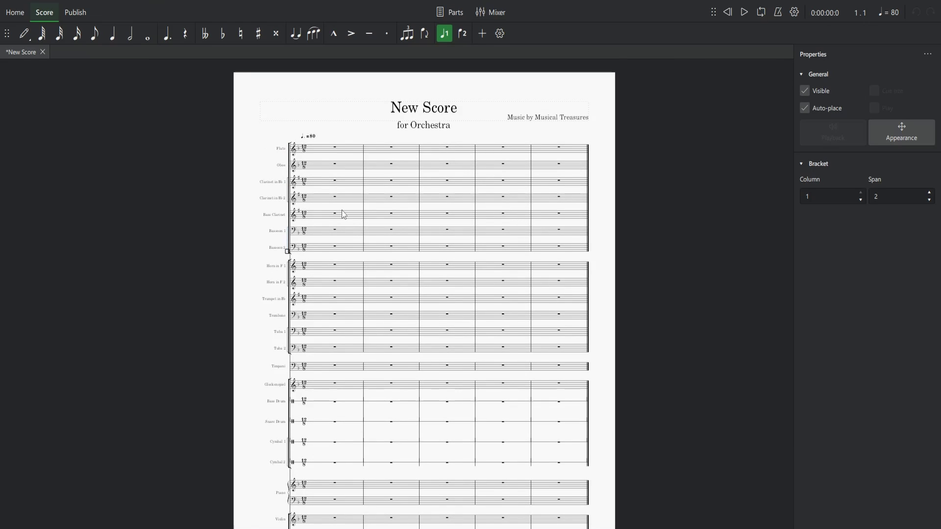
scroll(327, 196, up, 4)
scroll(357, 274, up, 2)
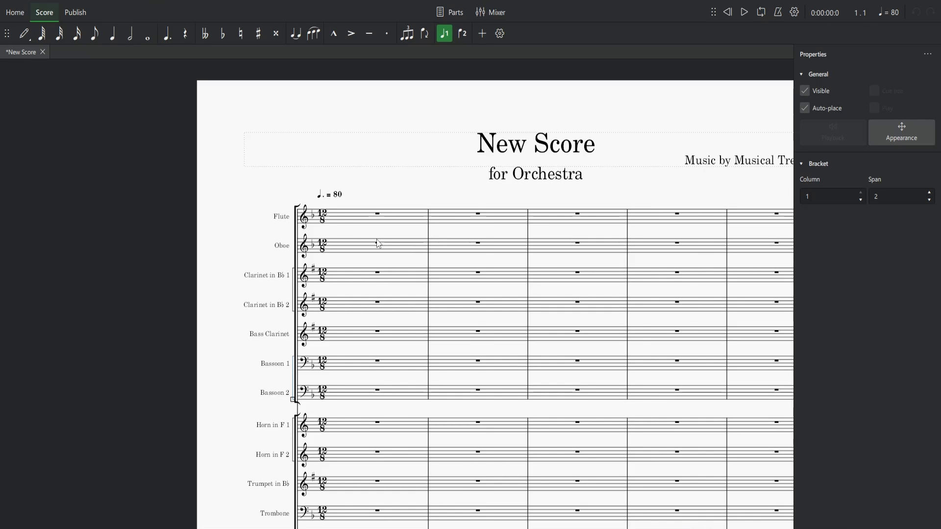
scroll(378, 242, right, 2)
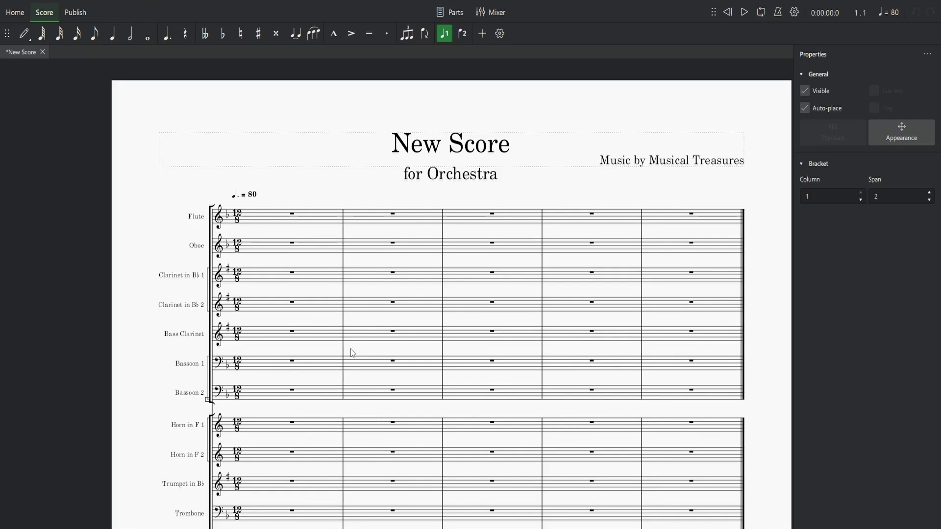
scroll(297, 371, left, 2)
scroll(302, 245, up, 3)
click(375, 198)
Step: Rename the Flute staff to 'Flute 1 & 2' with short name 'Fl. 1 & 2' in Staff/Part properties
right_click(366, 200)
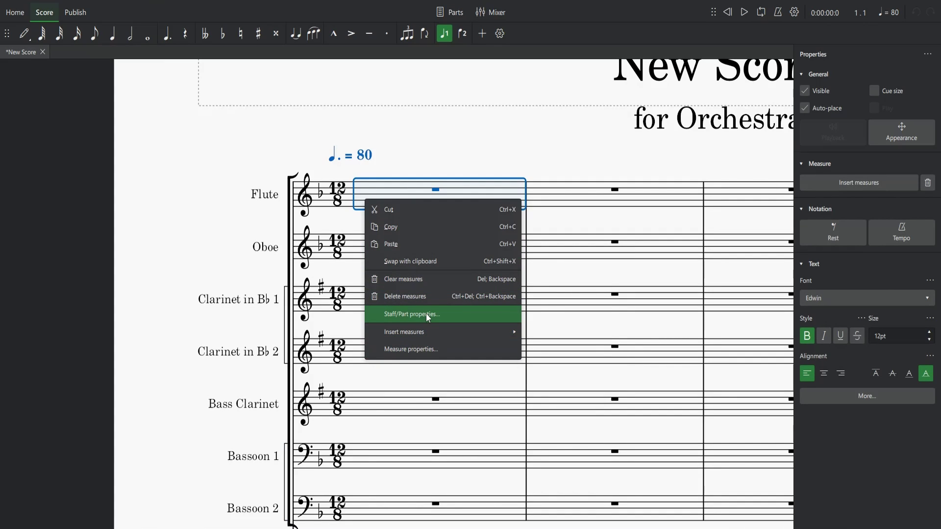
click(427, 316)
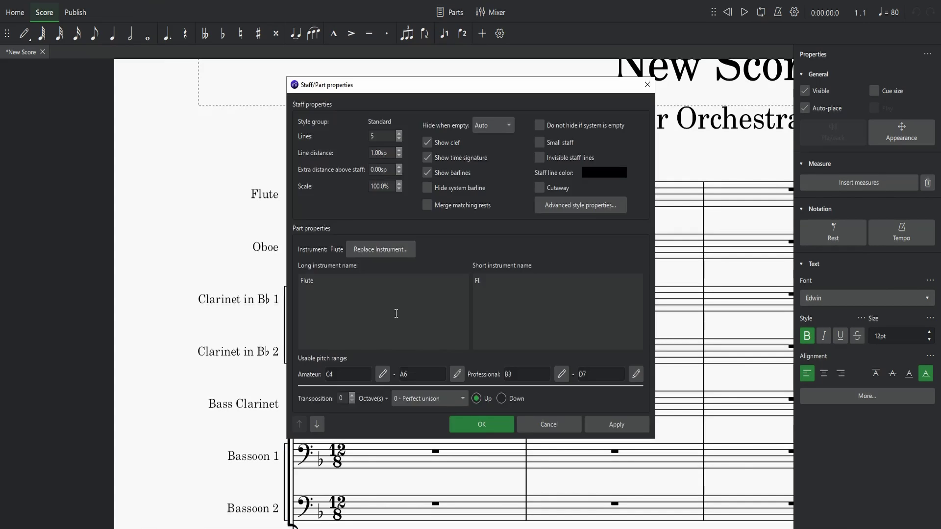
drag(407, 93, 523, 96)
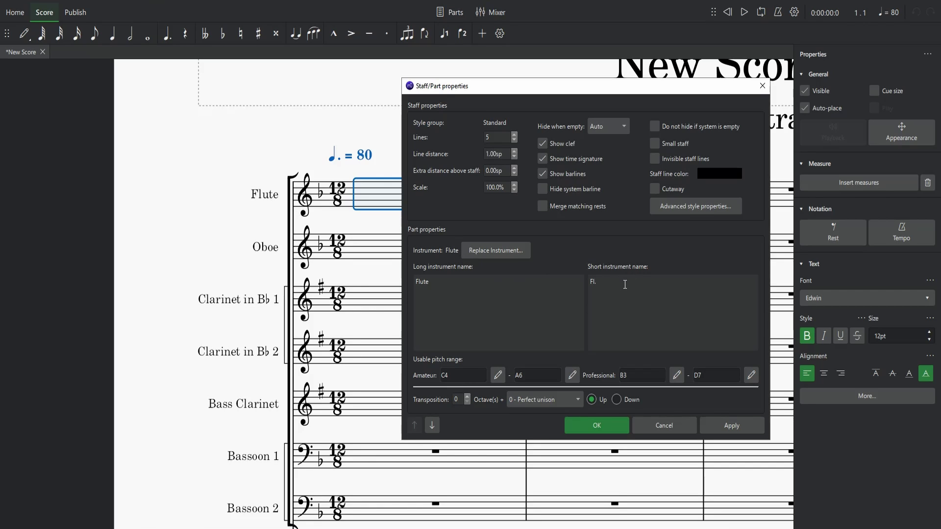
double_click(600, 283)
key(BackSpace)
click(728, 430)
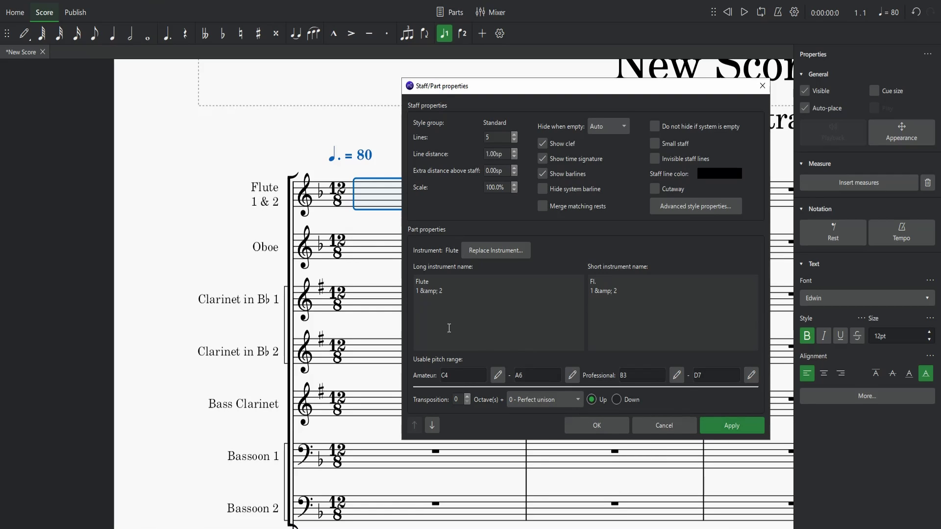
click(597, 426)
scroll(310, 325, down, 2)
scroll(246, 246, down, 2)
scroll(261, 218, up, 2)
key(Escape)
Step: Change the Clarinet in B♭ 1 long name to 'B♭ Clarinet 1' in Staff/Part properties
click(374, 211)
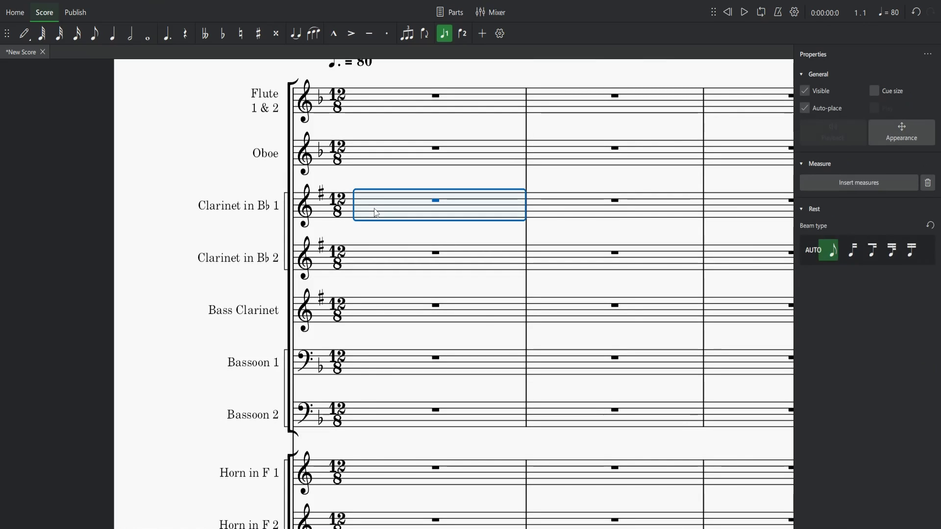
right_click(374, 208)
mouse_move(451, 340)
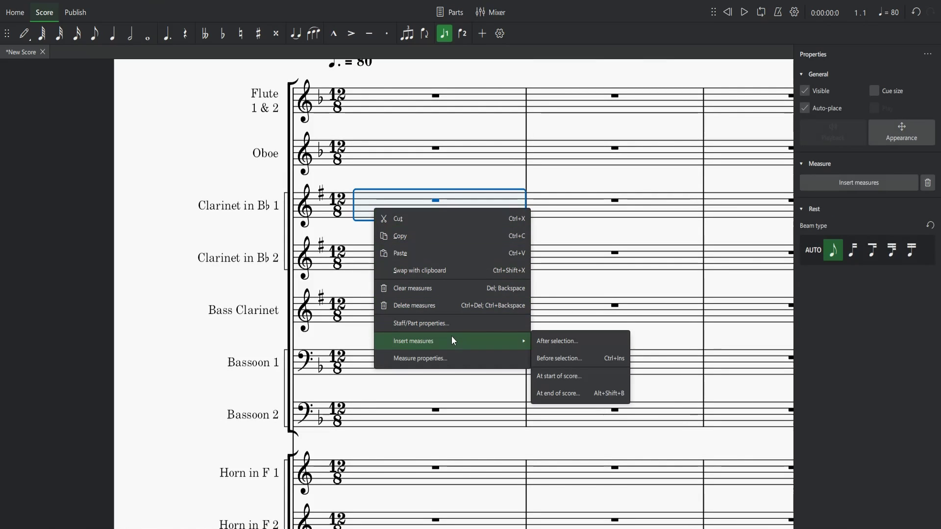
click(419, 324)
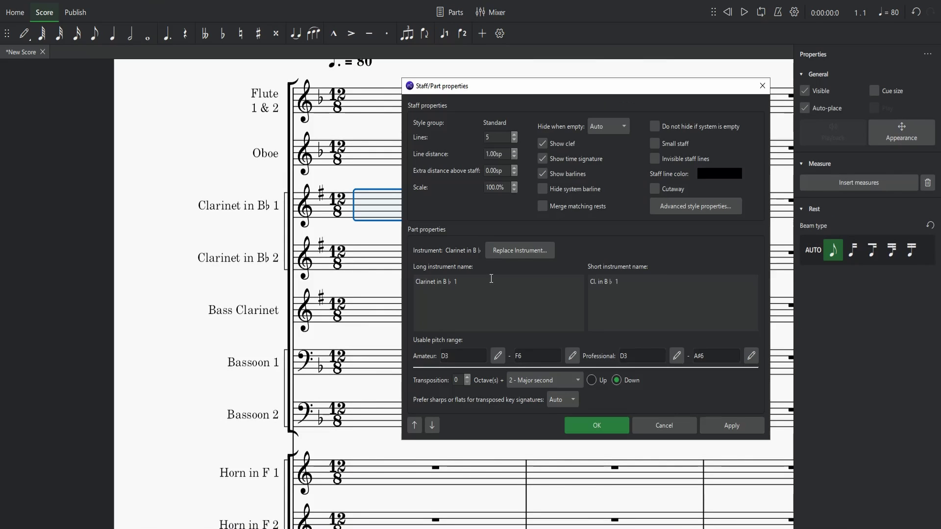
triple_click(443, 281)
text(B♭ Clarinet 1)
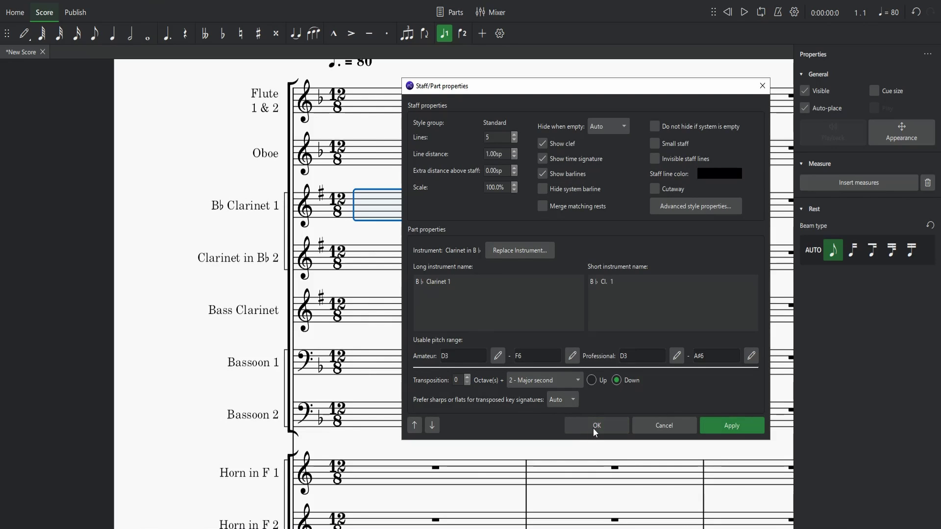
click(597, 425)
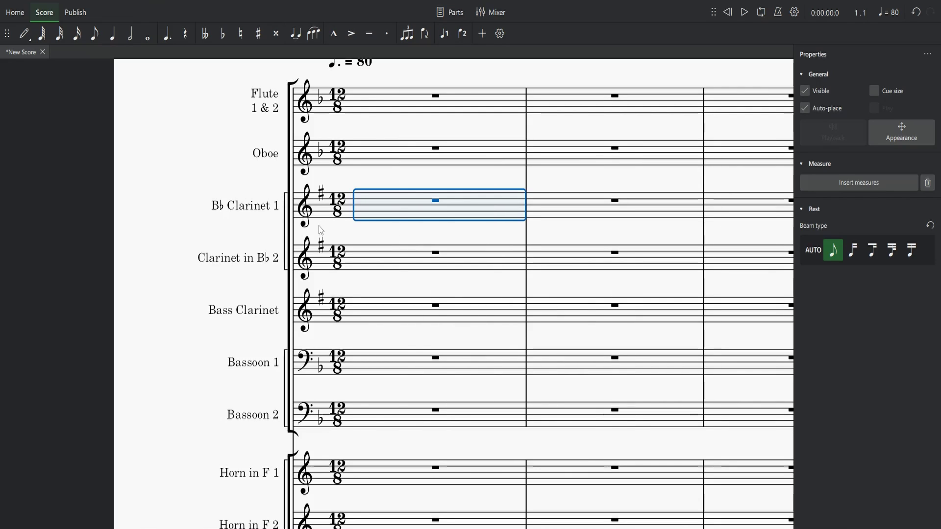
Step: Replace Bassoon 2 with Contrabassoon from its measure's properties, then scroll through the score to check
scroll(295, 349, down, 2)
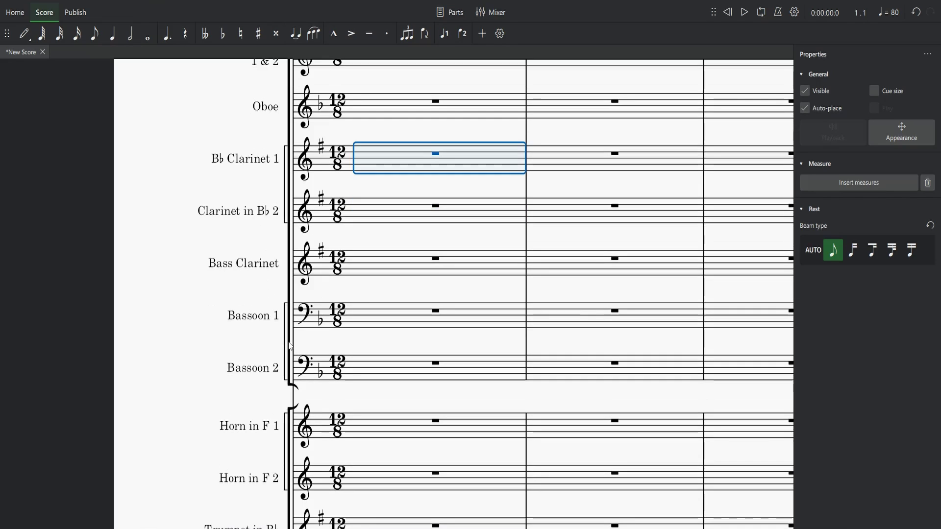
scroll(275, 360, down, 2)
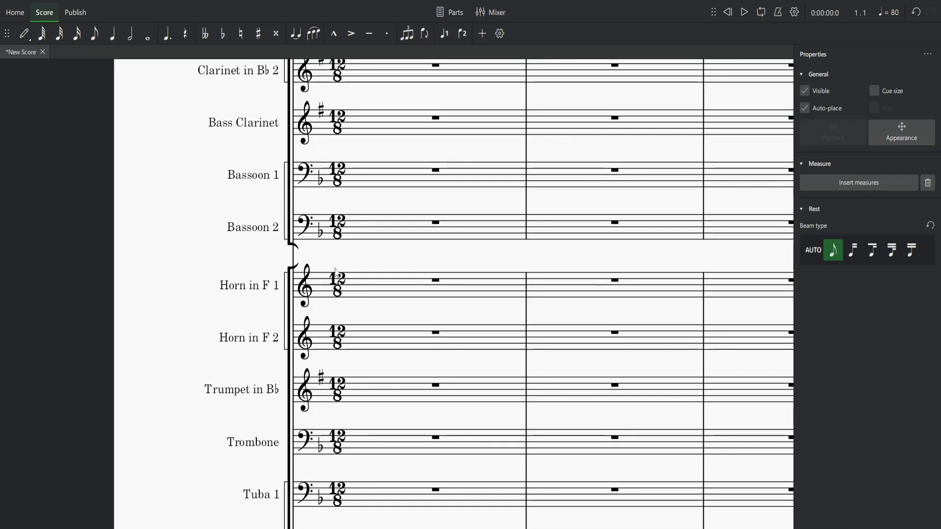
right_click(371, 232)
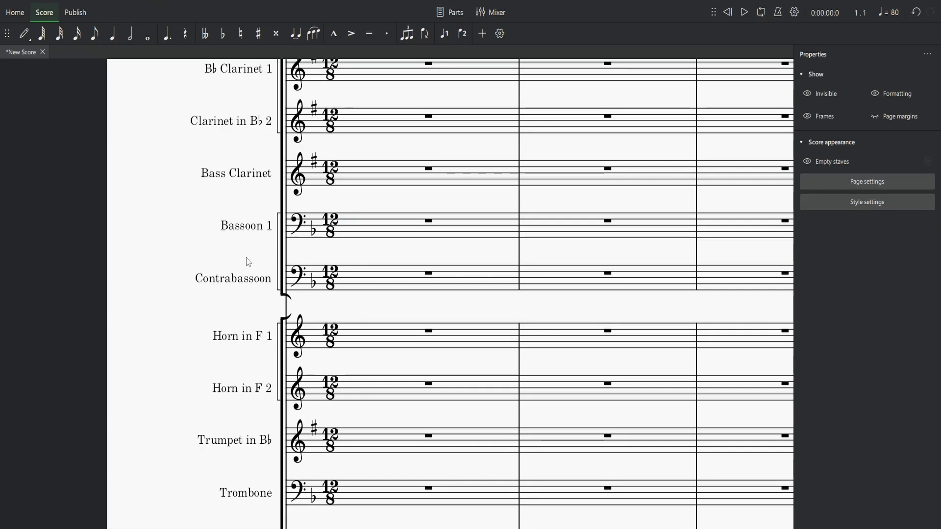
scroll(255, 317, down, 2)
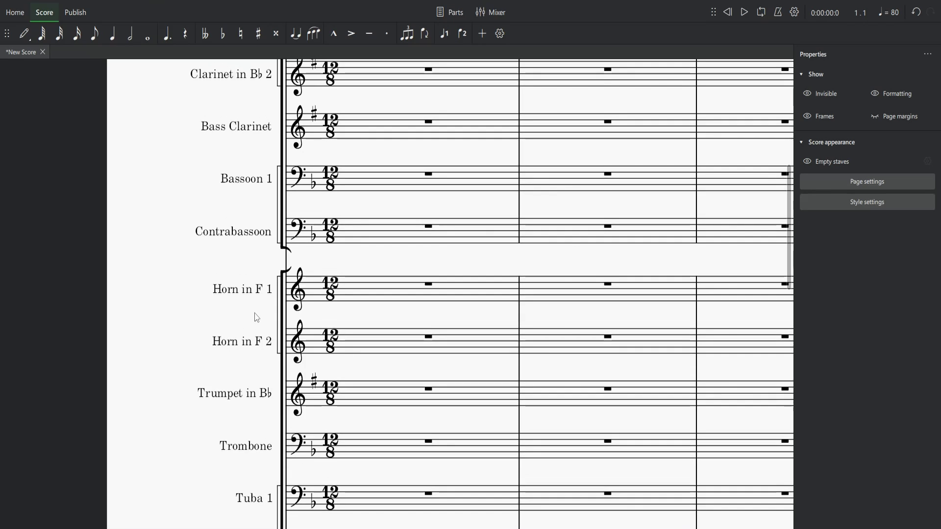
ctrl+scroll(255, 316, down, 4)
ctrl+scroll(260, 352, up, 4)
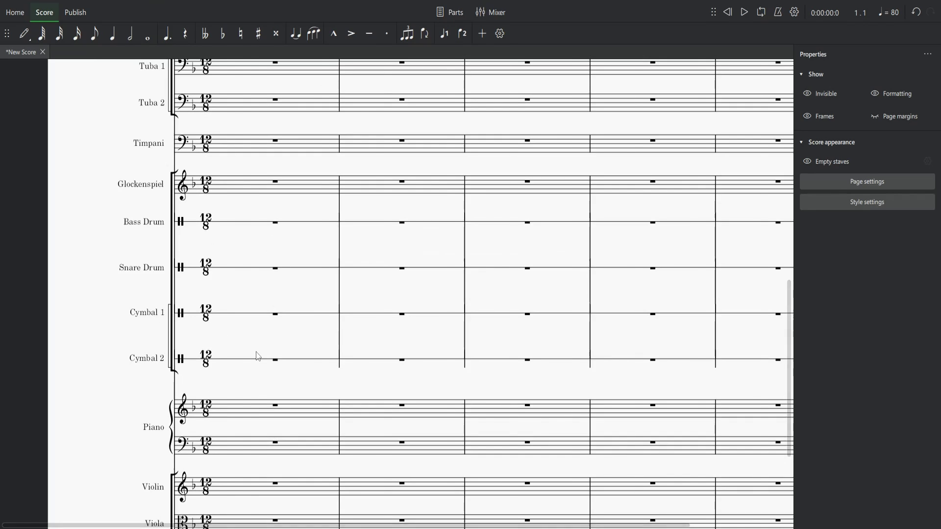
scroll(258, 279, down, 5)
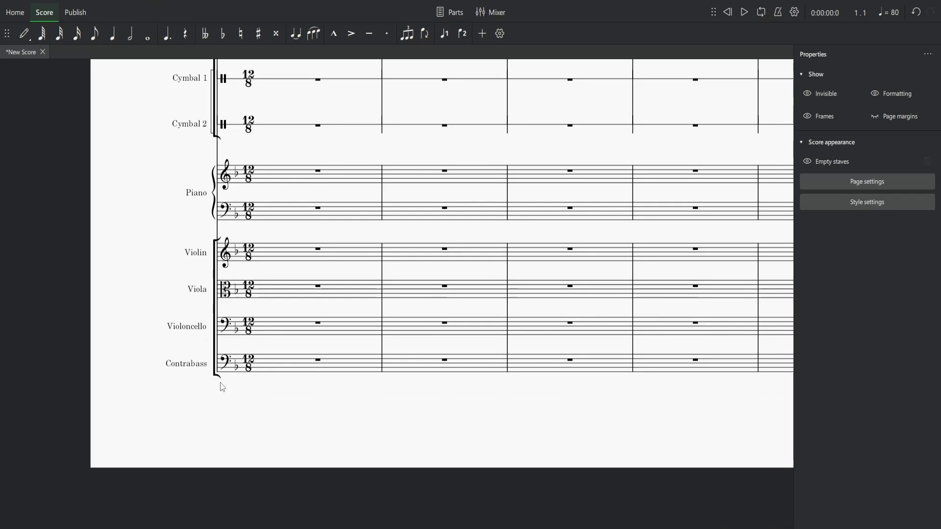
scroll(250, 380, up, 1)
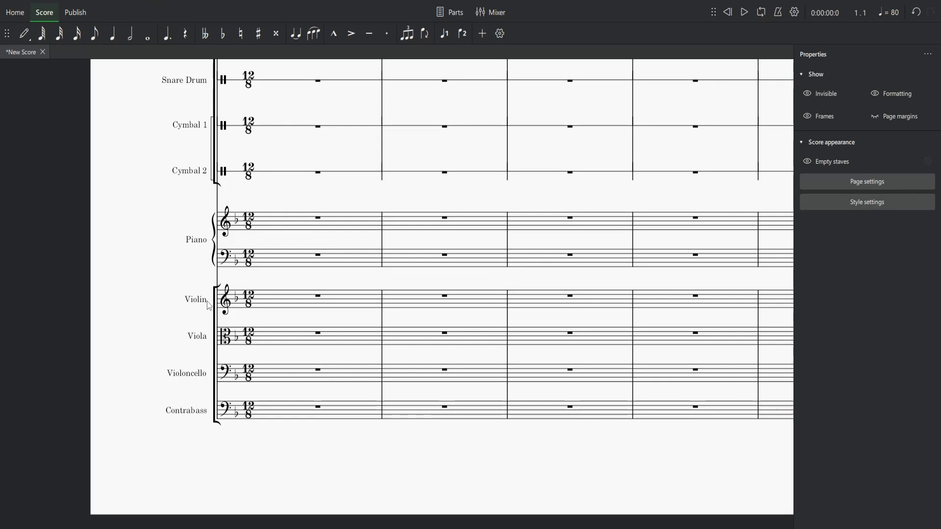
click(205, 301)
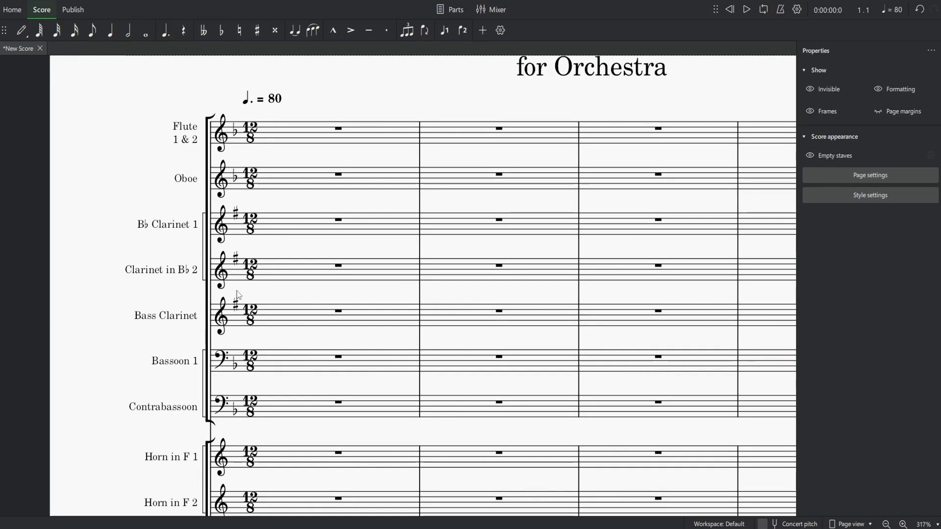
scroll(243, 431, down, 2)
ctrl+scroll(314, 441, down, 2)
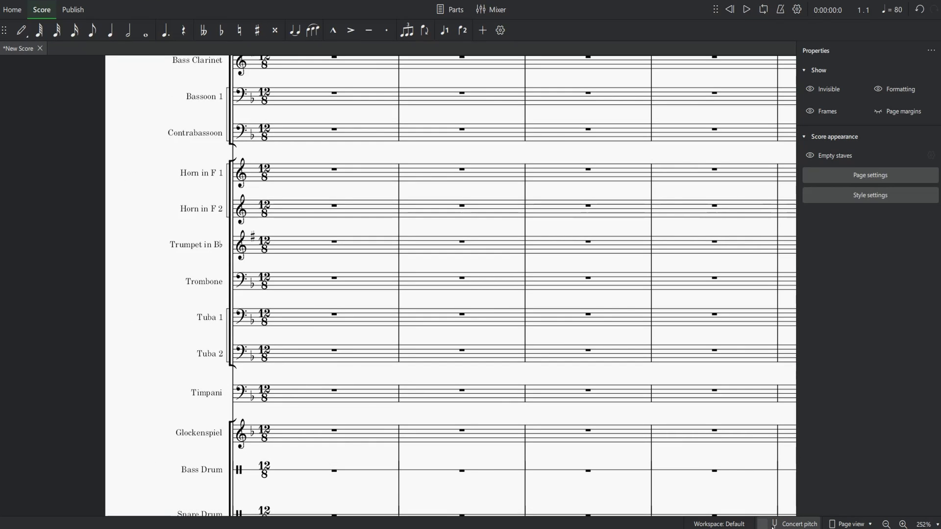
Step: Turn on concert pitch and enter a quarter-note F at the start of Flute 1 & 2
click(763, 525)
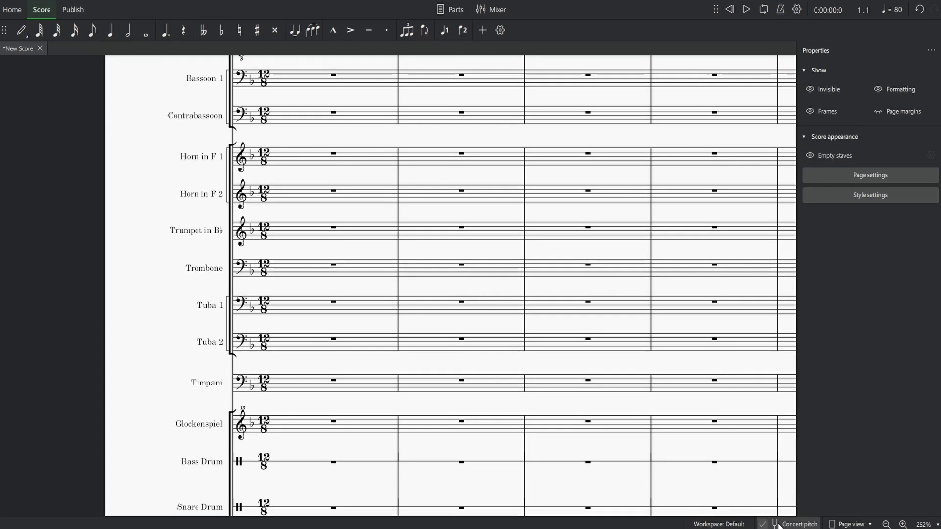
scroll(284, 437, up, 6)
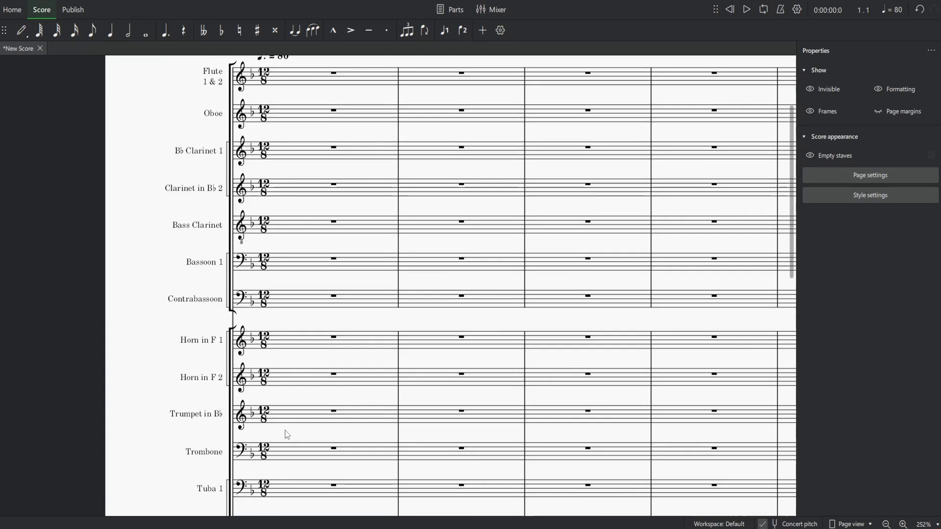
scroll(192, 290, left, 1)
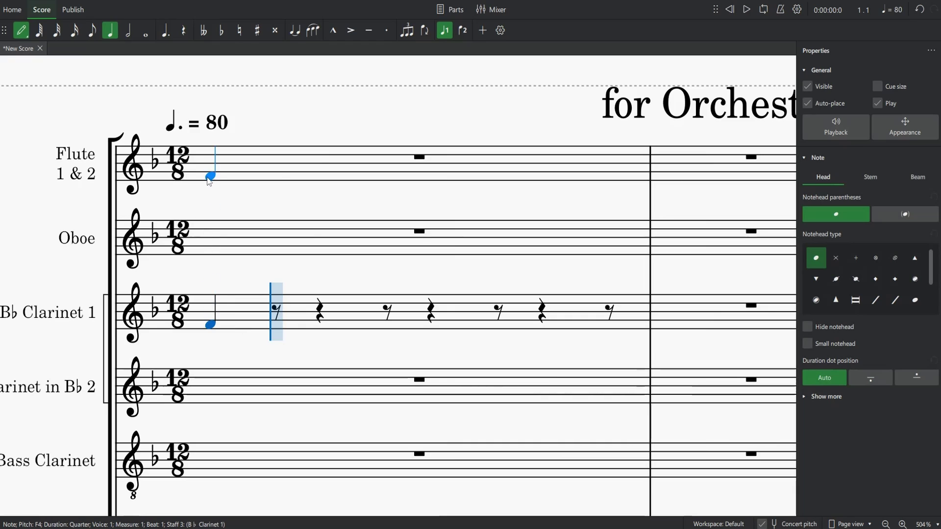
click(210, 177)
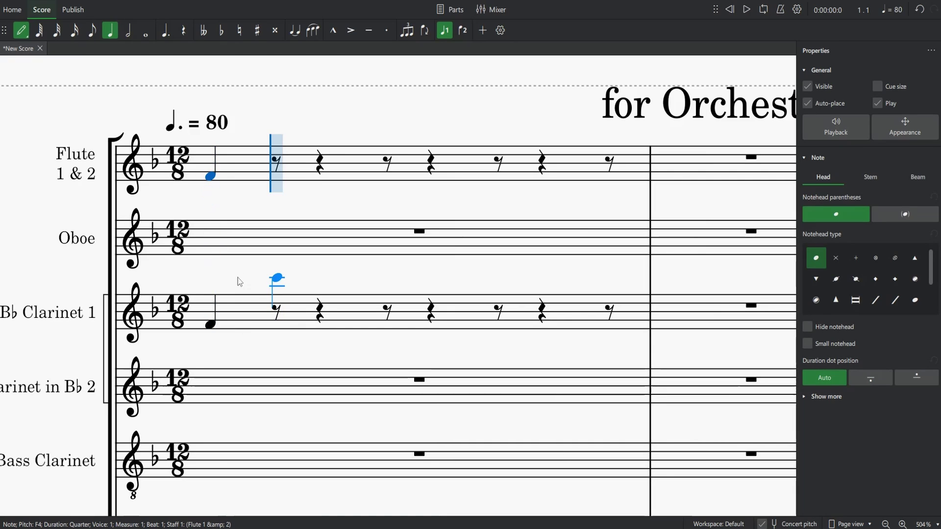
key(Escape)
Step: Compare the B♭ Clarinet 1 and Flute notes at transposed pitch, then restore concert pitch
ctrl+scroll(231, 201, down, 4)
scroll(255, 213, left, 1)
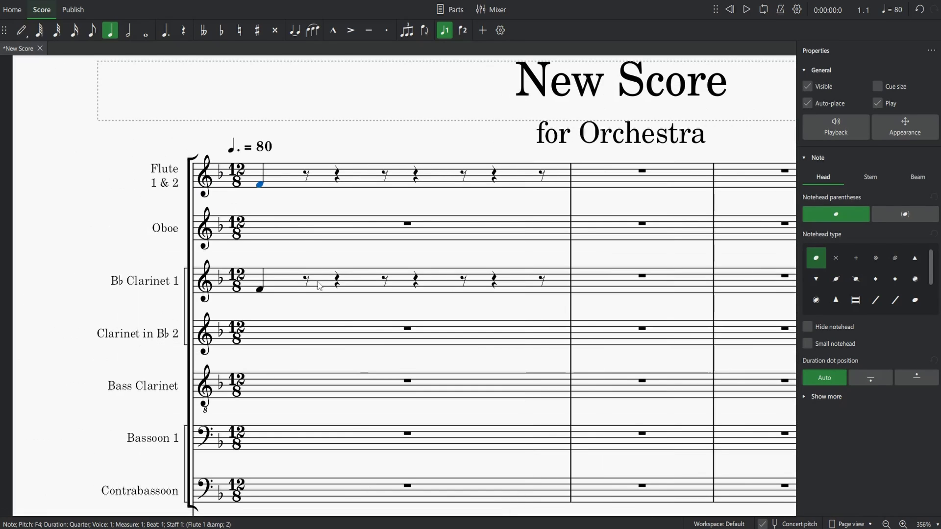
click(763, 524)
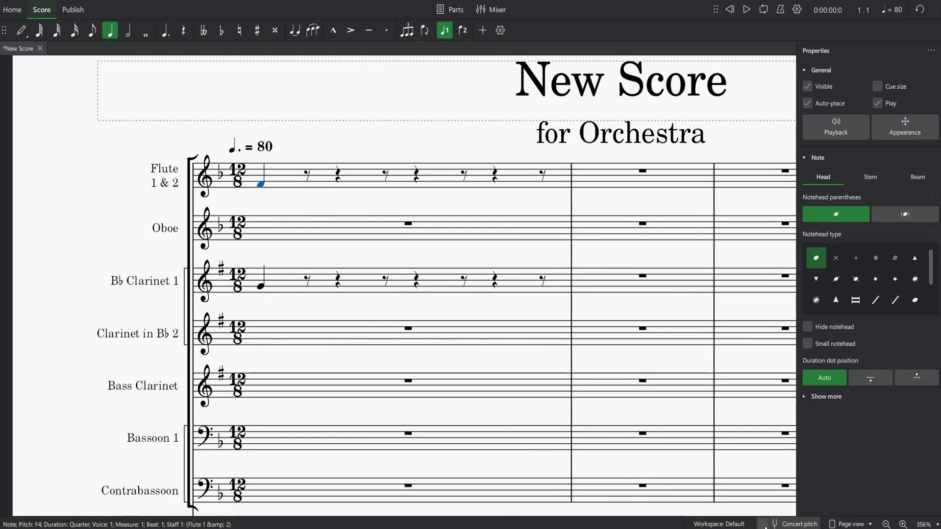
click(261, 291)
click(262, 186)
click(762, 524)
ctrl+scroll(360, 338, down, 5)
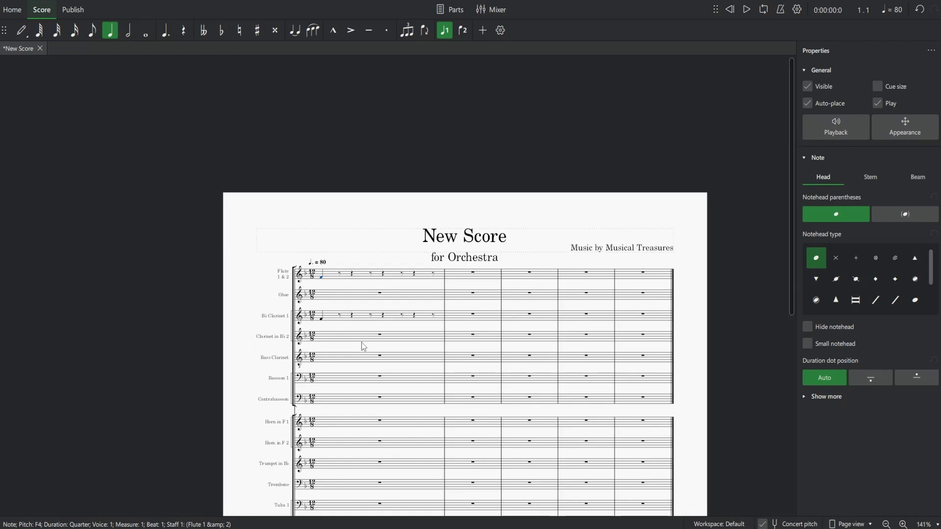
ctrl+scroll(364, 346, up, 2)
Step: Switch the New Score layout to Continuous view and scroll around the score
scroll(343, 333, up, 2)
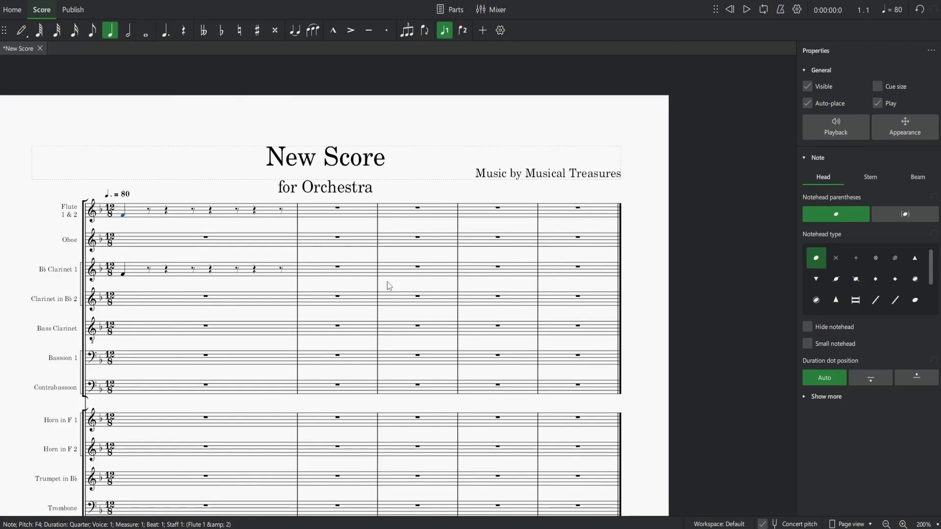
ctrl+scroll(326, 319, down, 3)
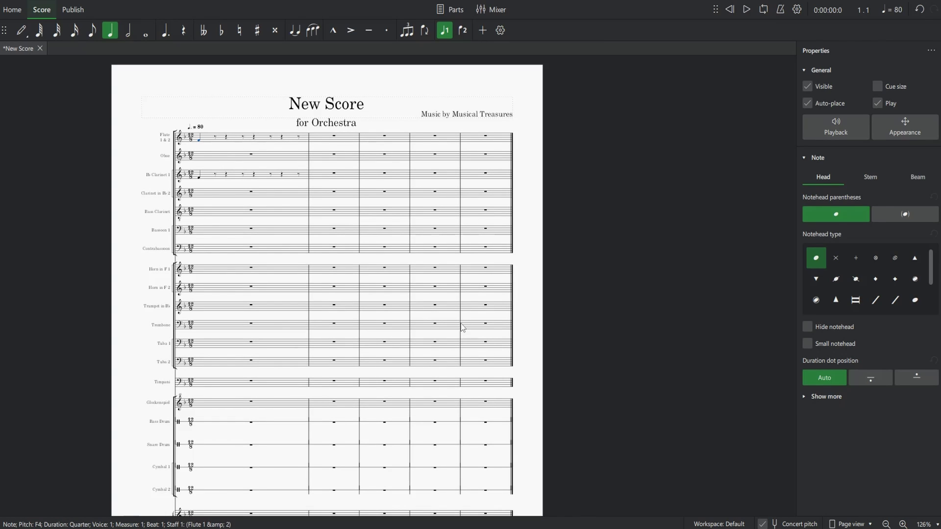
scroll(449, 317, down, 1)
scroll(410, 257, down, 1)
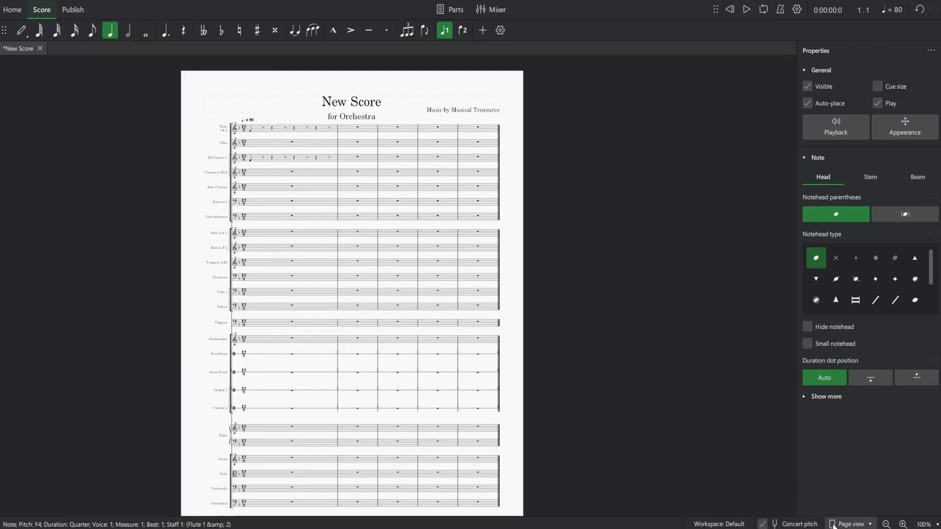
click(853, 525)
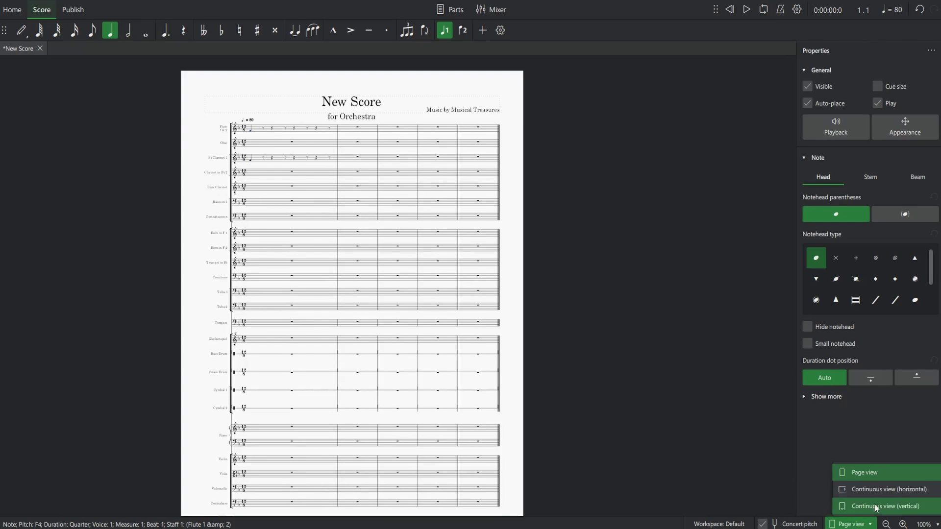
click(904, 492)
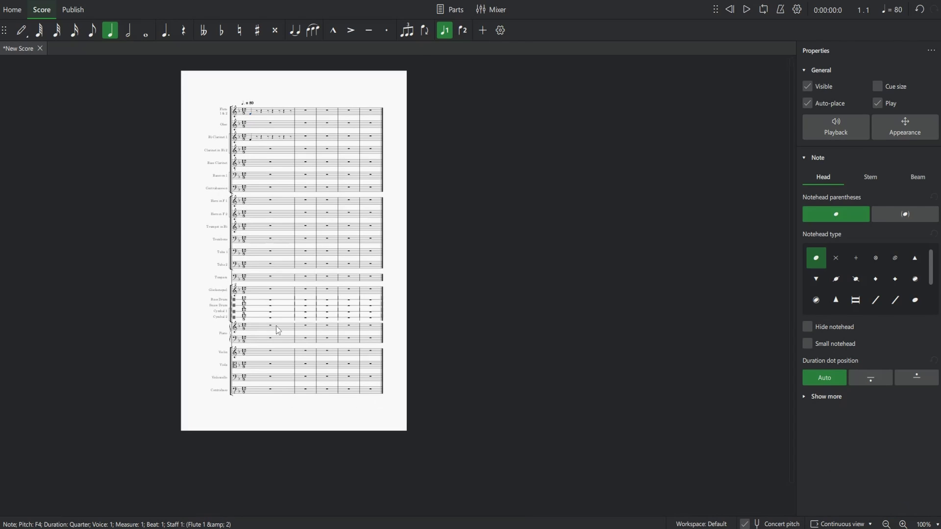
ctrl+scroll(274, 329, up, 3)
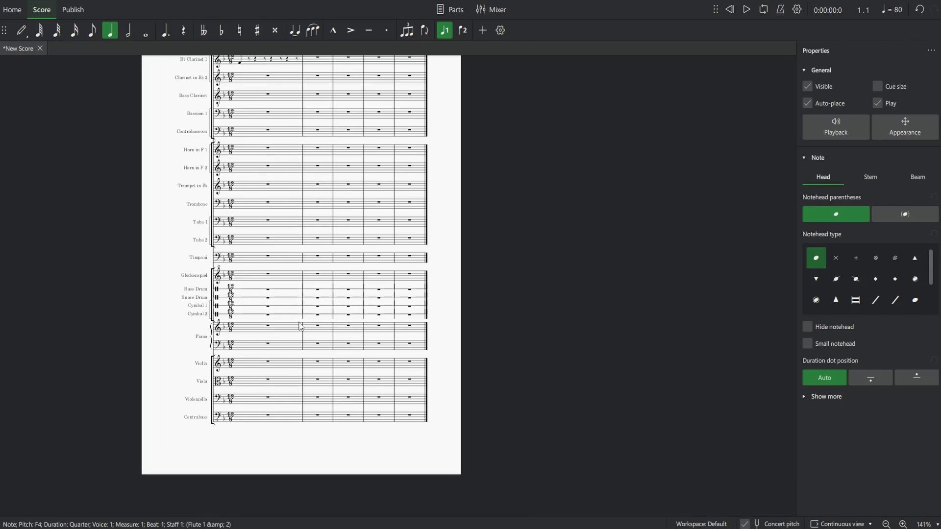
click(378, 302)
ctrl+scroll(242, 399, up, 2)
key(Escape)
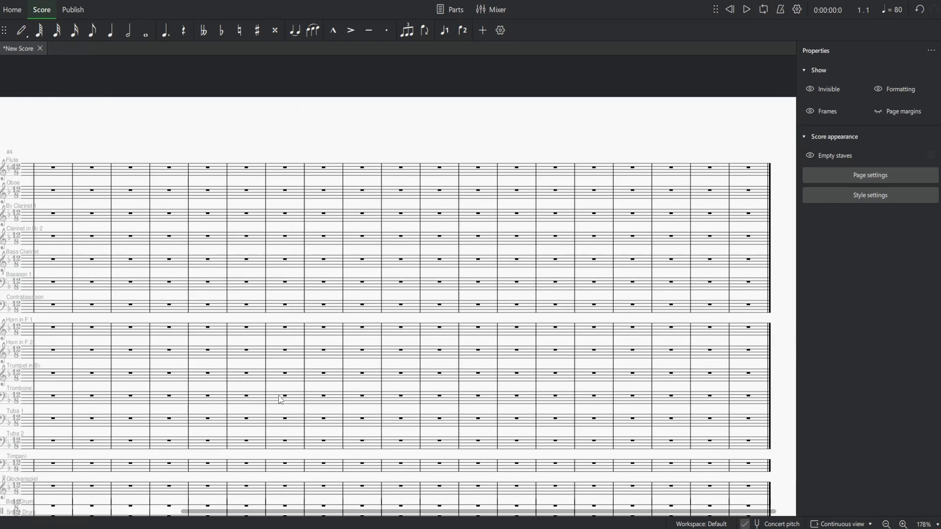
ctrl+scroll(281, 400, down, 2)
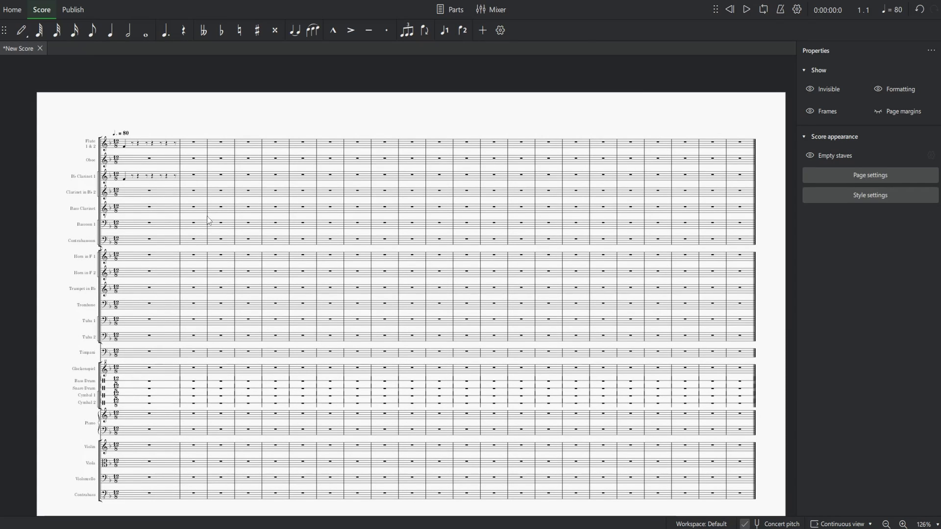
ctrl+scroll(249, 231, up, 2)
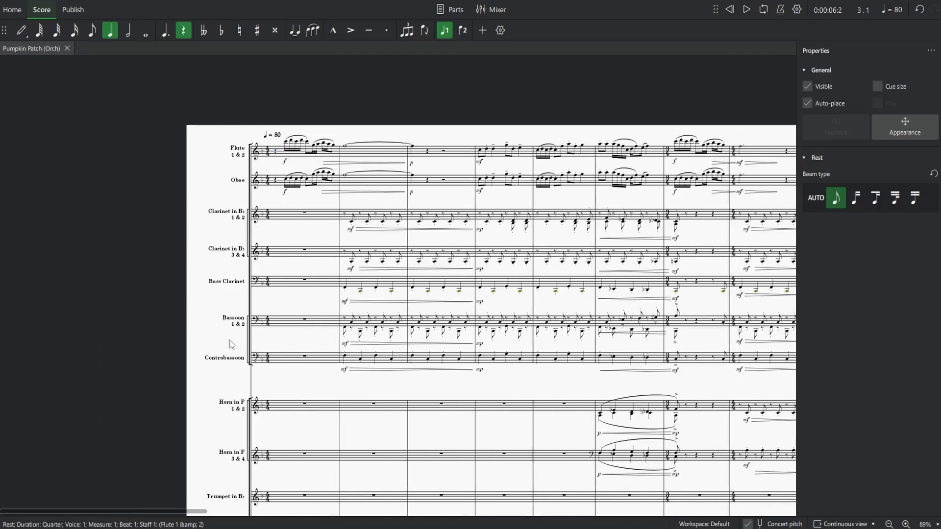
ctrl+scroll(232, 344, up, 4)
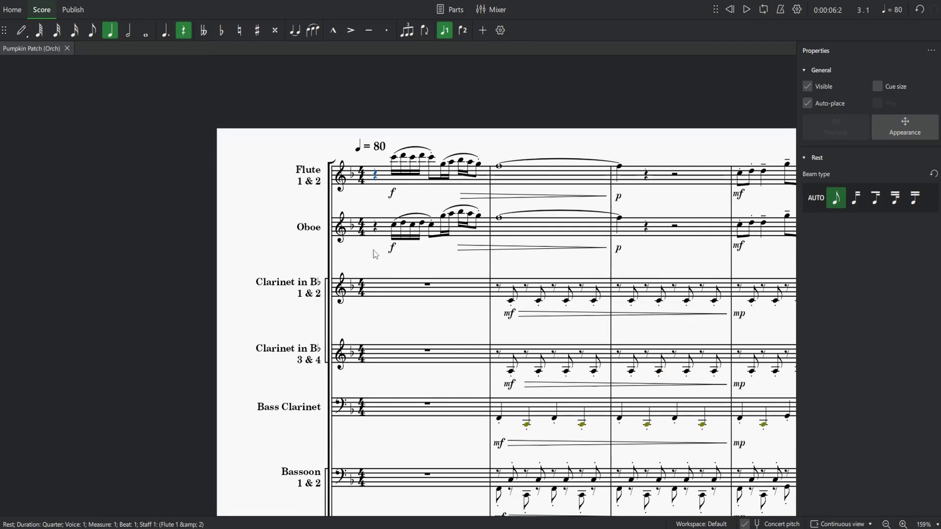
scroll(376, 254, down, 4)
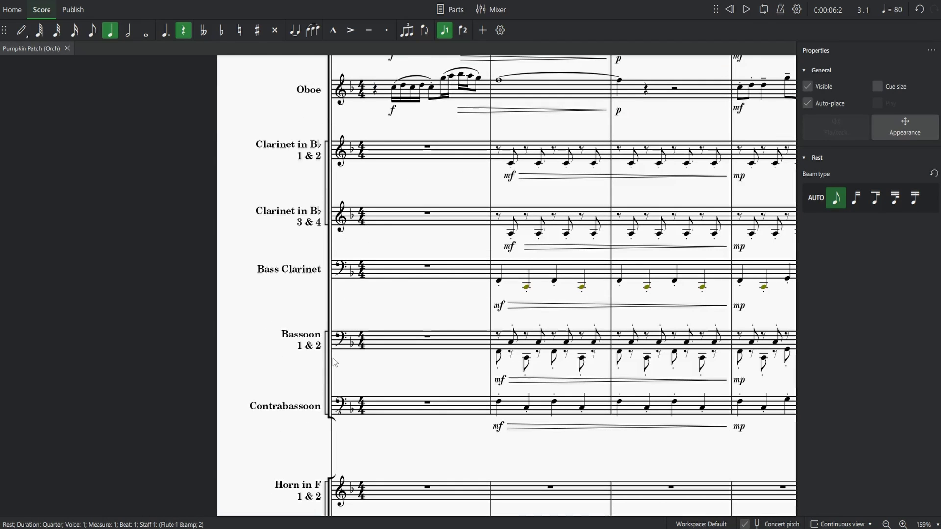
key(ctrl+Home)
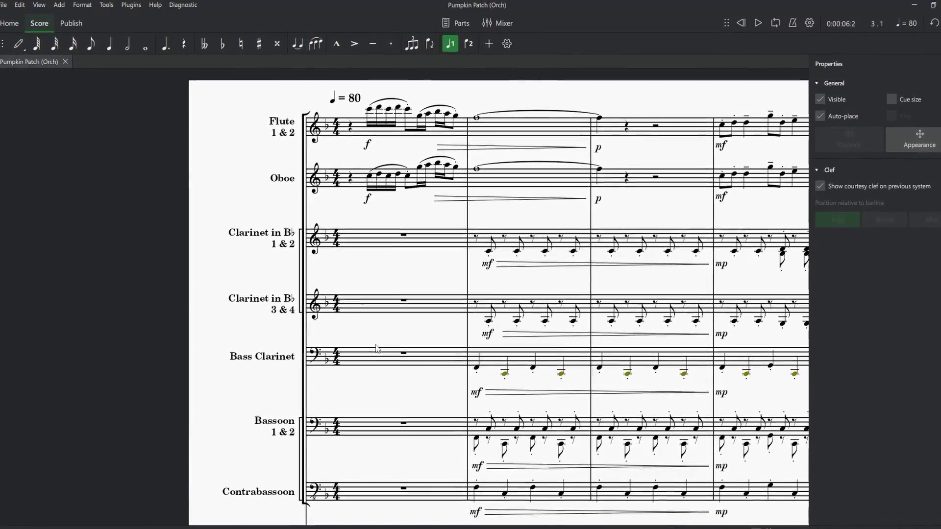
scroll(355, 314, up, 1)
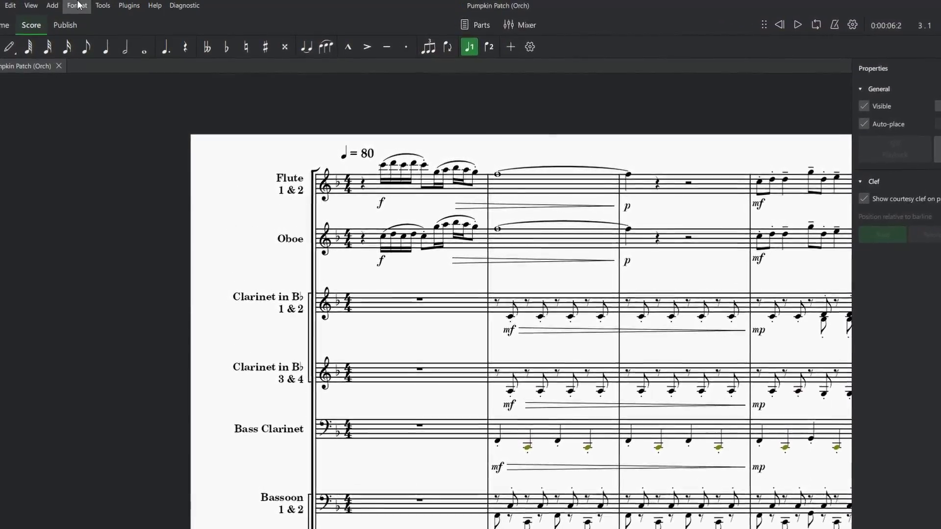
click(77, 5)
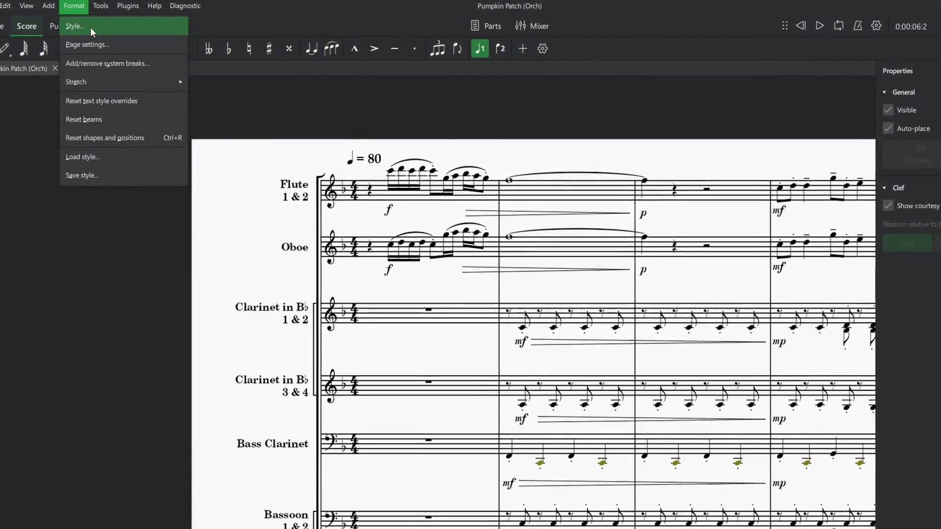
click(90, 27)
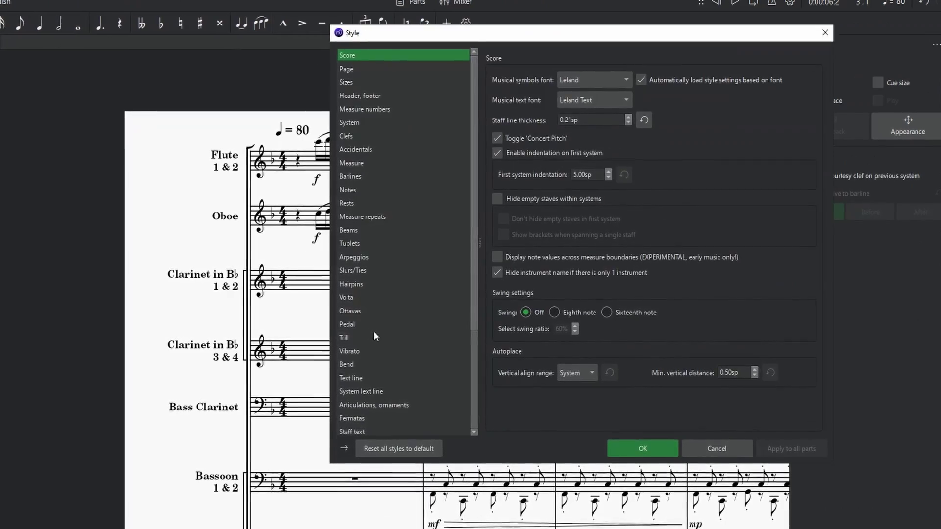
scroll(378, 333, down, 4)
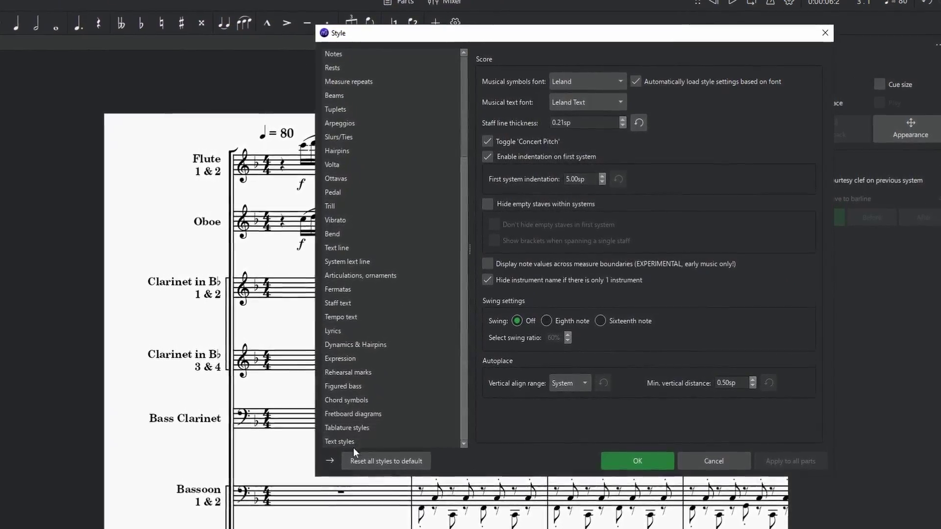
click(349, 445)
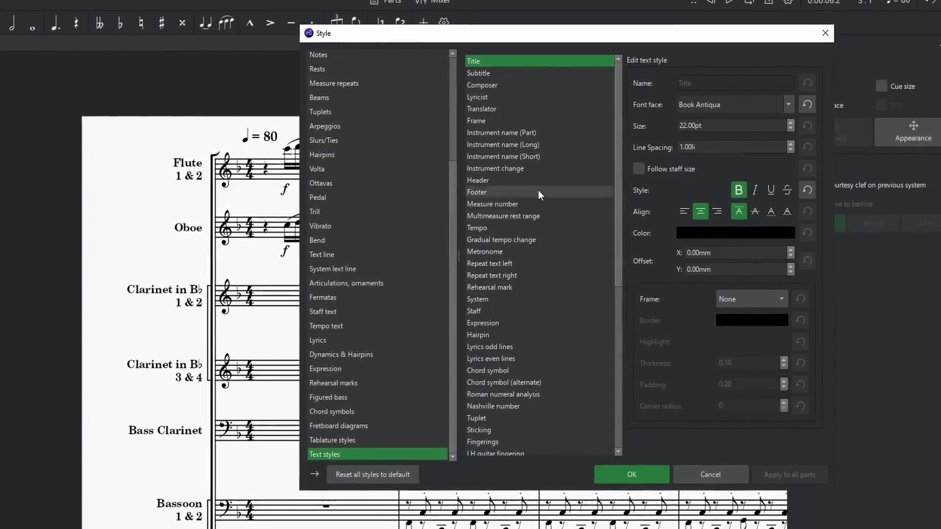
scroll(535, 206, down, 2)
scroll(525, 228, up, 3)
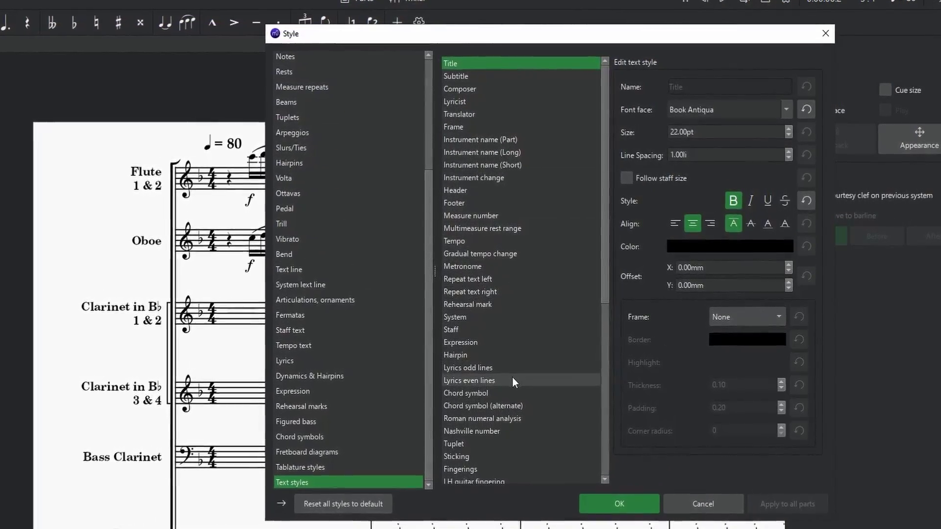
click(479, 153)
scroll(519, 304, down, 2)
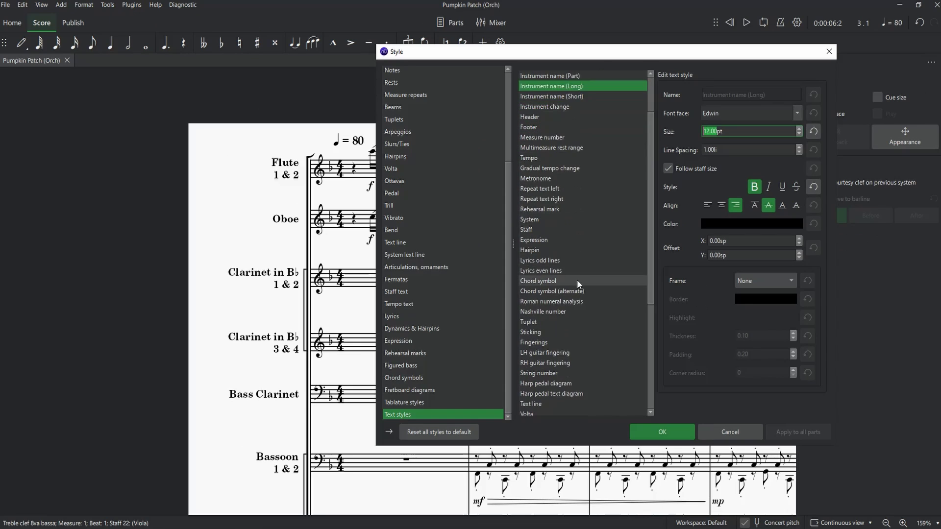
scroll(577, 284, down, 1)
scroll(577, 302, up, 2)
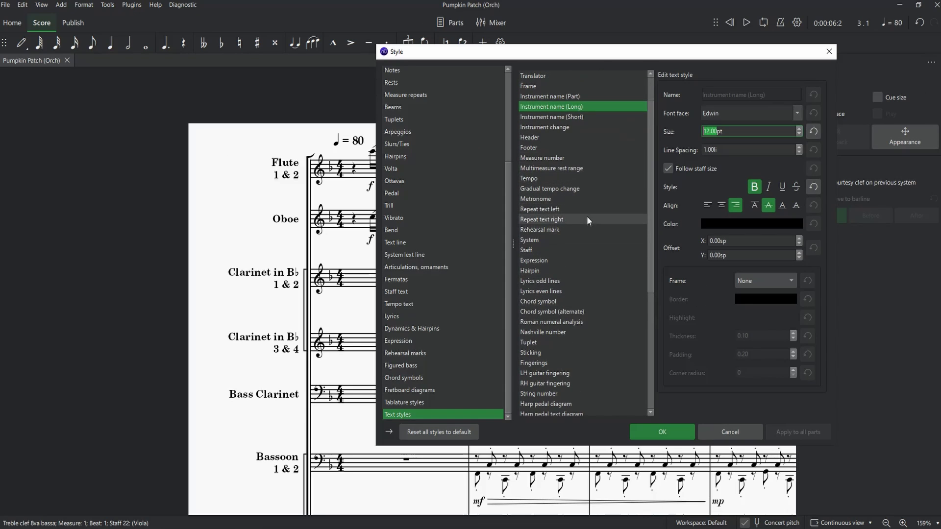
scroll(574, 209, down, 1)
scroll(558, 221, down, 2)
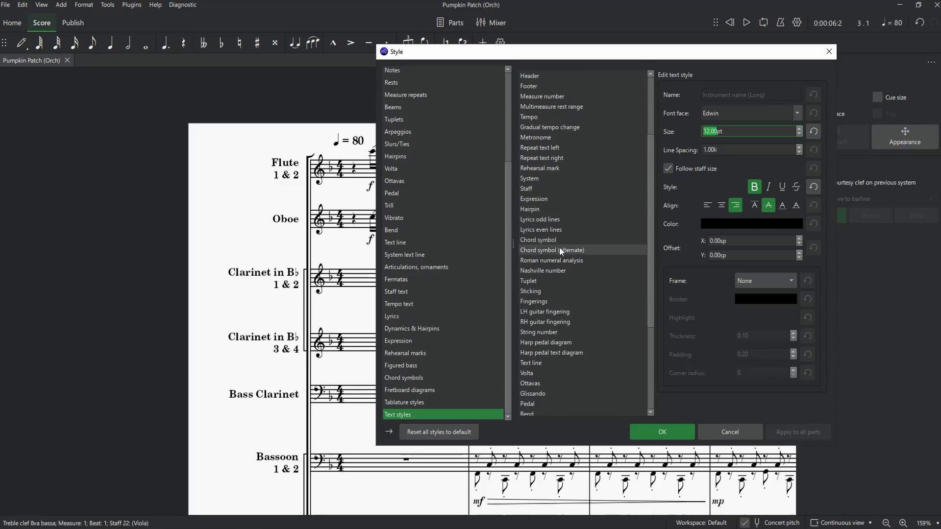
scroll(551, 366, down, 3)
scroll(557, 359, up, 5)
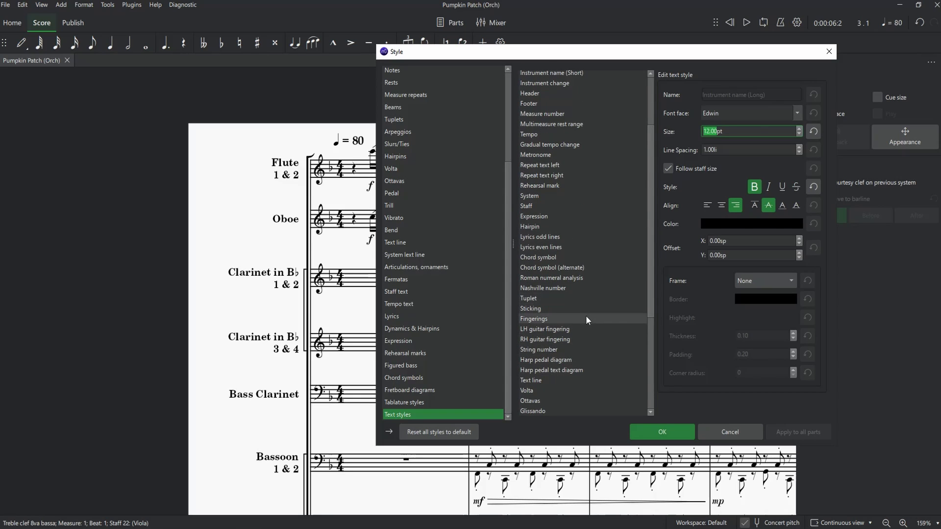
scroll(586, 316, up, 4)
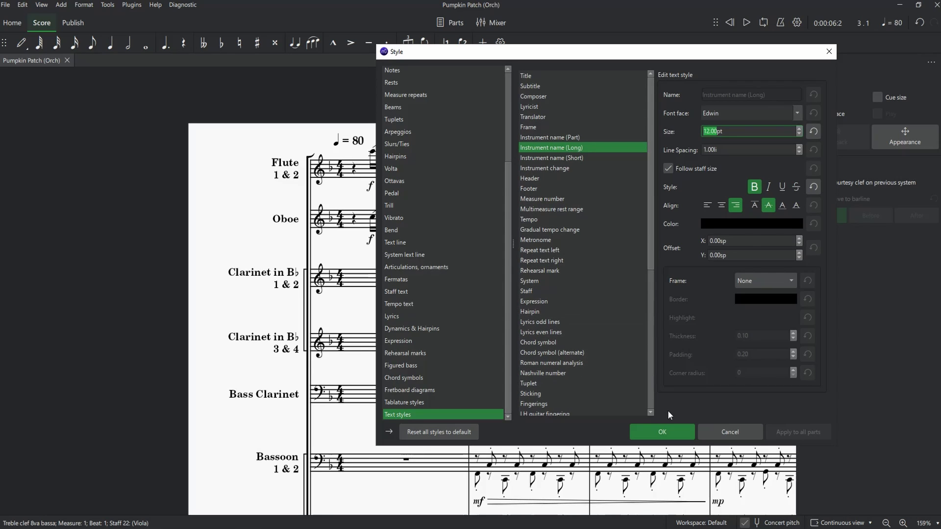
click(672, 431)
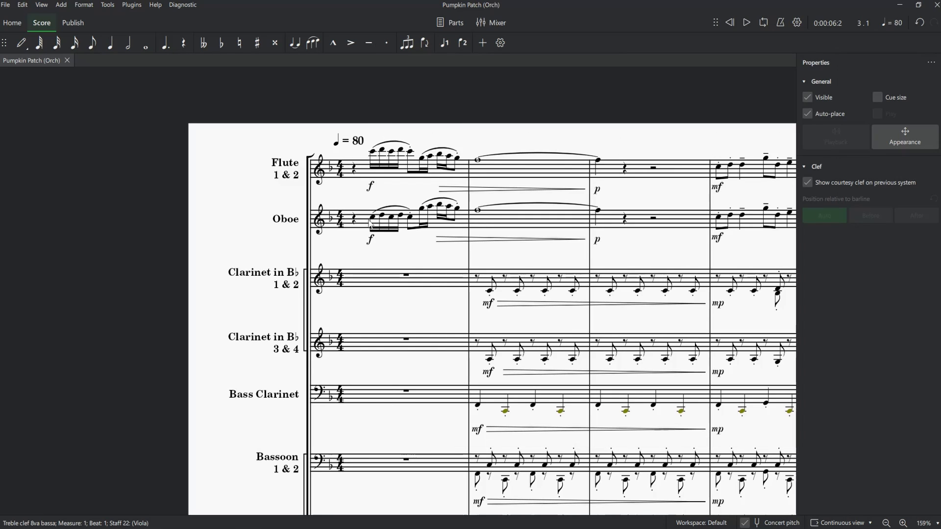
Step: Scroll through the Pumpkin Patch score and open its Mixer with the instrument channel strips
scroll(375, 377, down, 5)
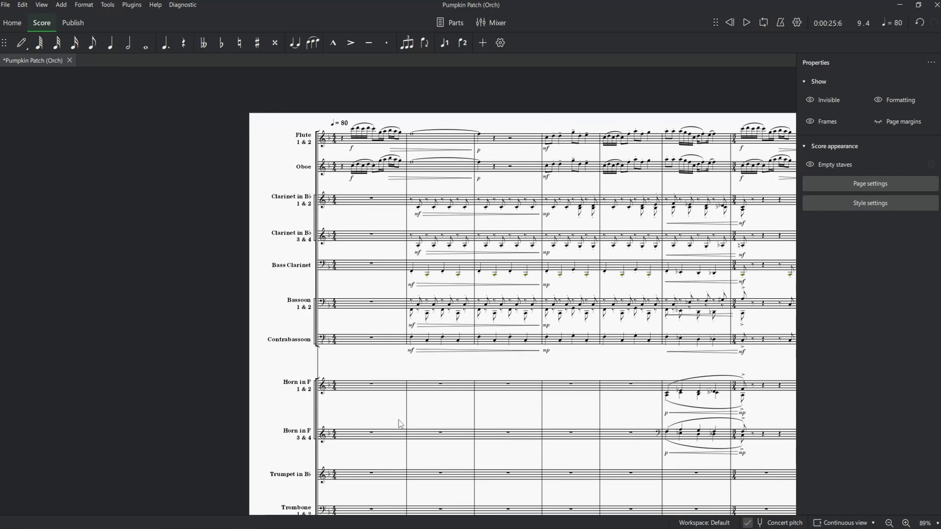
scroll(390, 414, up, 2)
scroll(387, 413, up, 3)
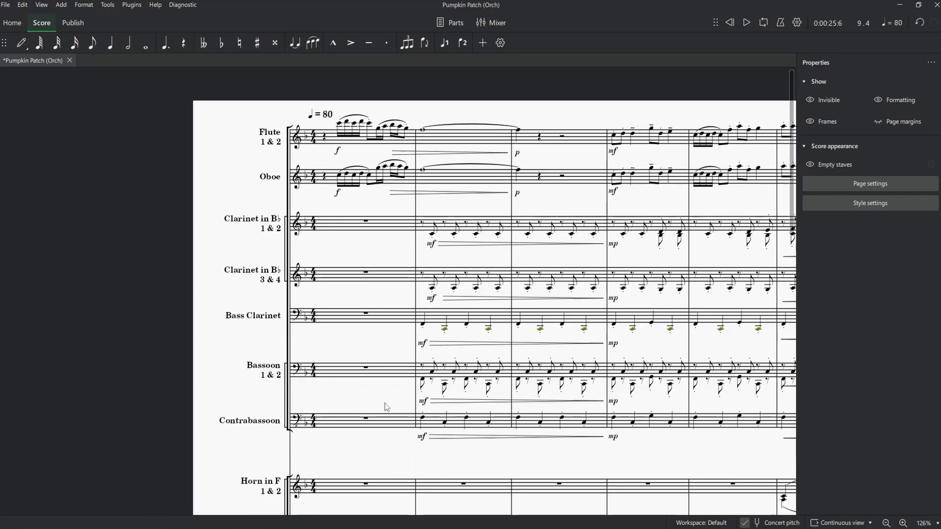
scroll(279, 183, down, 12)
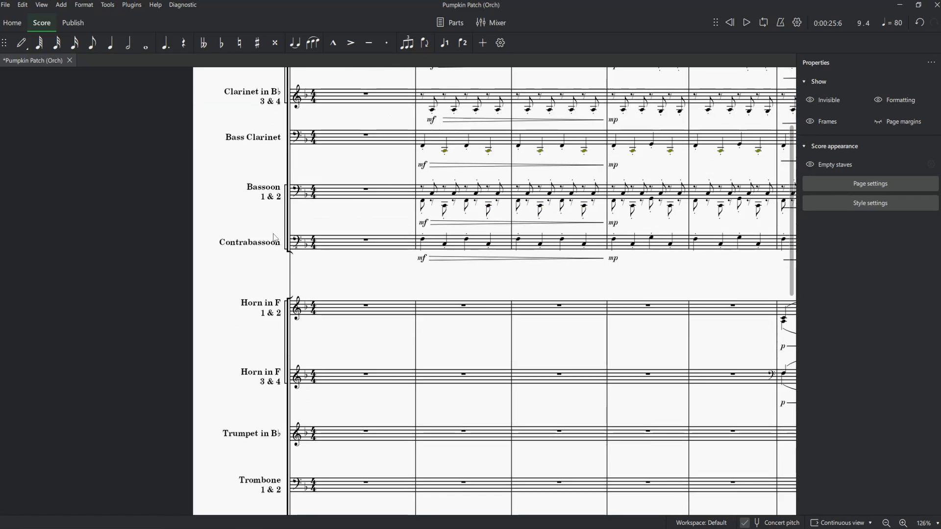
scroll(276, 389, down, 4)
scroll(277, 382, down, 3)
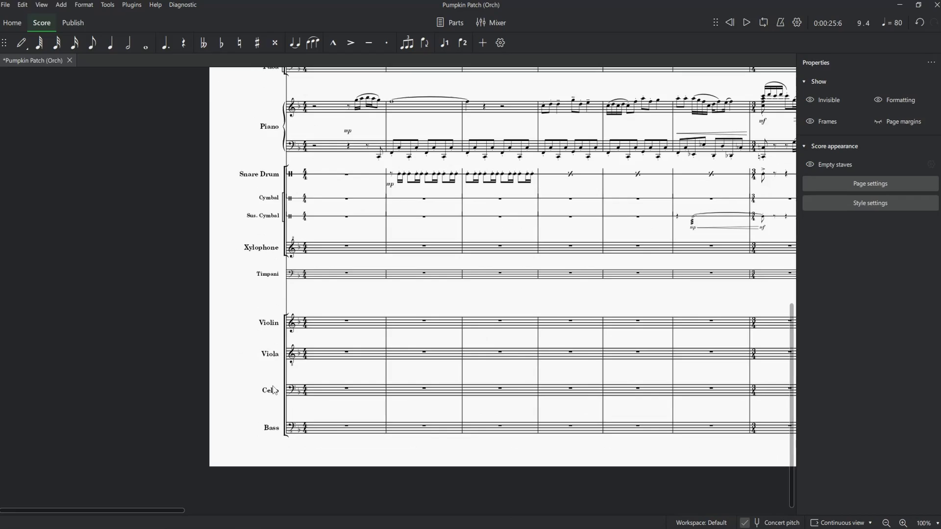
scroll(284, 337, down, 3)
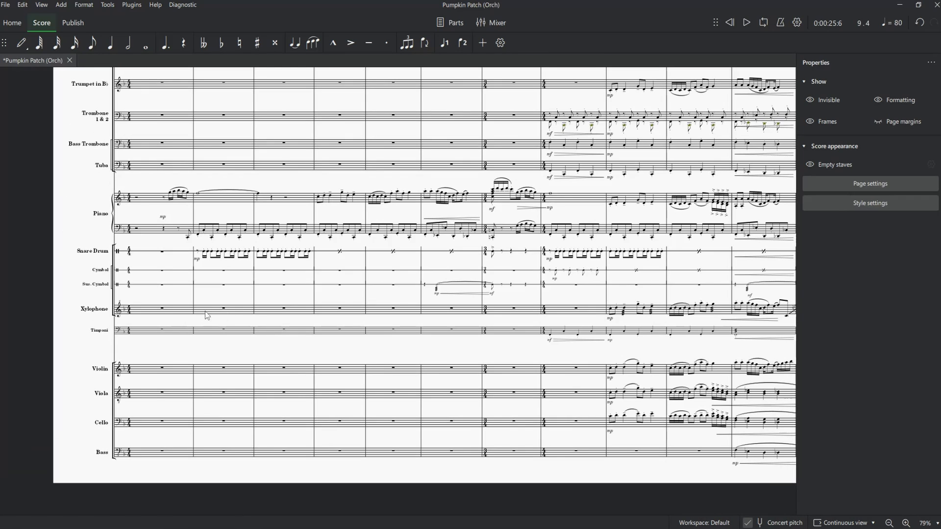
scroll(290, 337, up, 3)
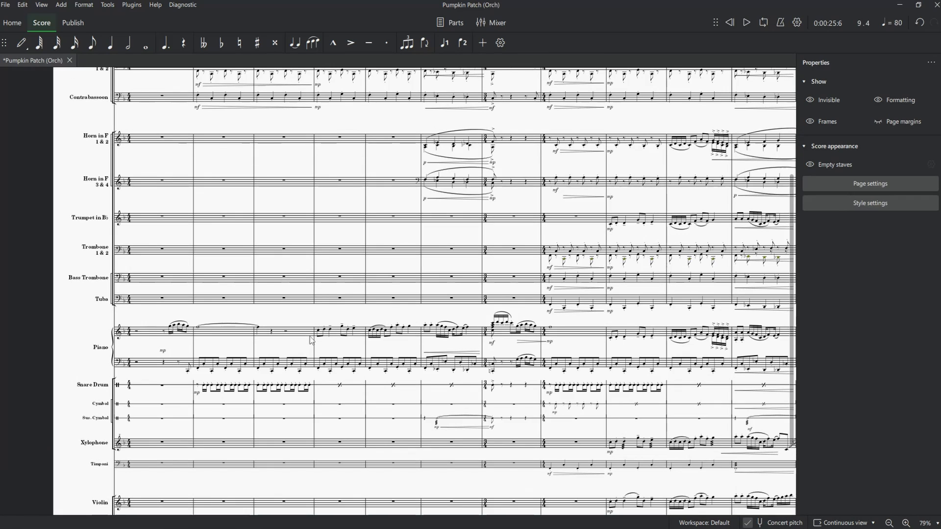
click(495, 24)
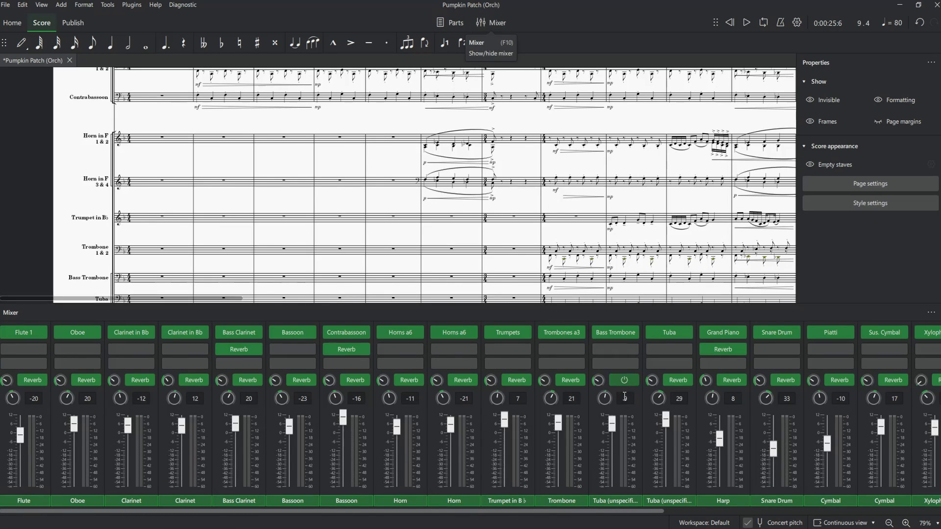
drag(648, 509, 561, 512)
Step: Switch to the New Score window and show its Mixer, scrolling across the channel strips
mouse_move(244, 527)
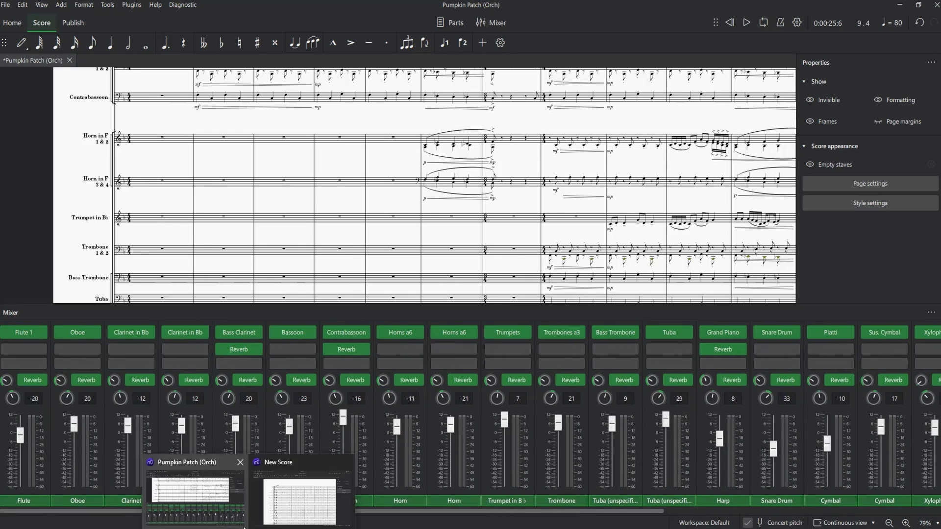
click(296, 496)
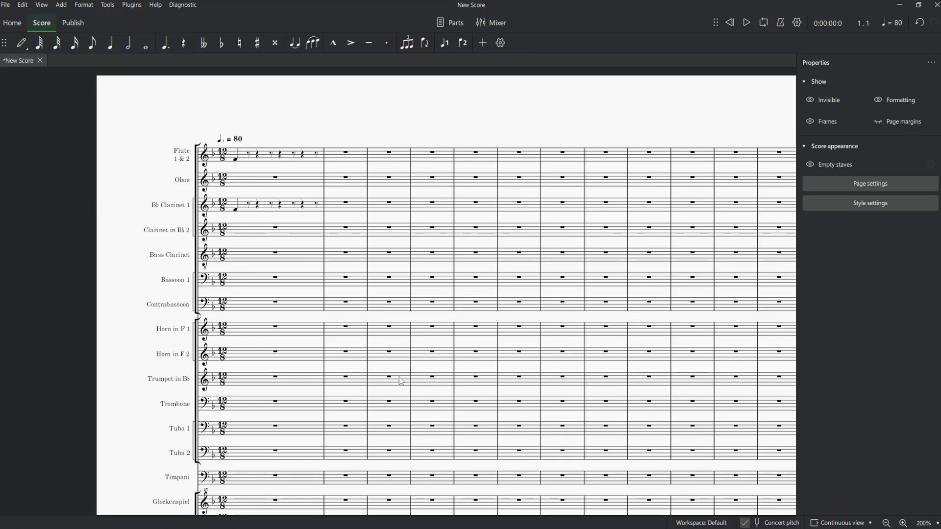
click(492, 26)
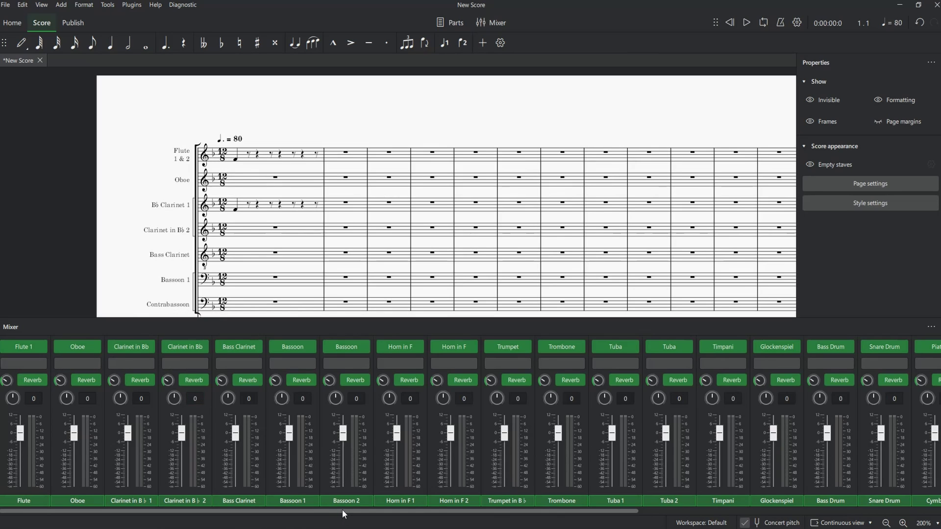
drag(343, 513, 648, 526)
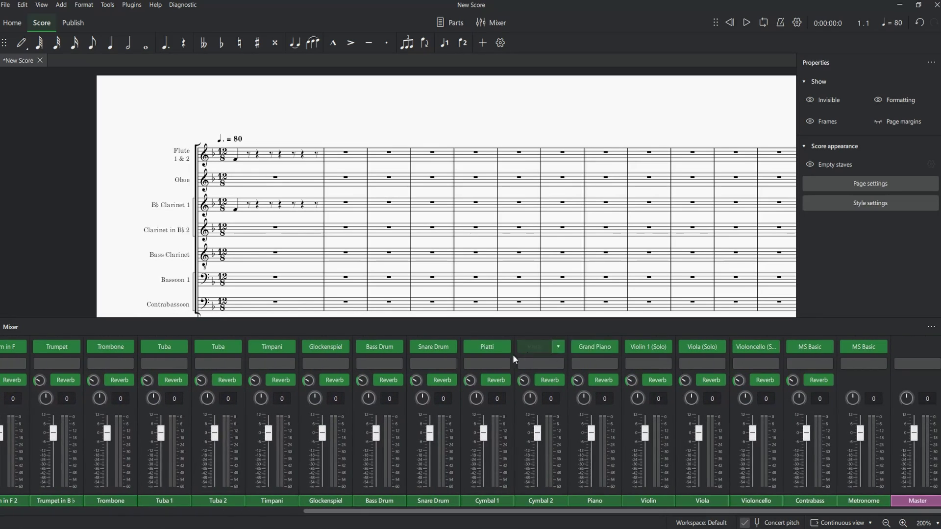
drag(569, 512, 215, 518)
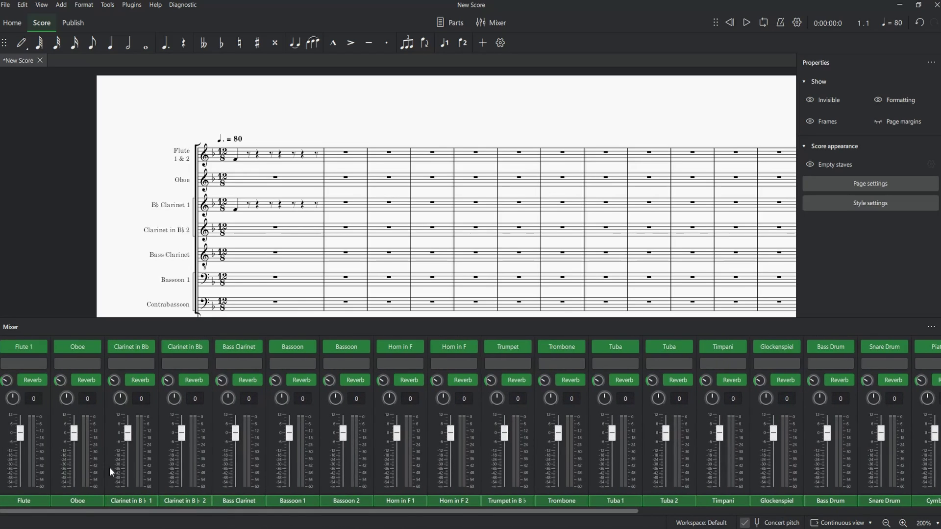
Step: Check the Flute 1, Oboe and clarinet sound lists, leaving each unchanged
click(43, 347)
click(42, 347)
click(95, 346)
click(96, 346)
click(149, 347)
click(149, 347)
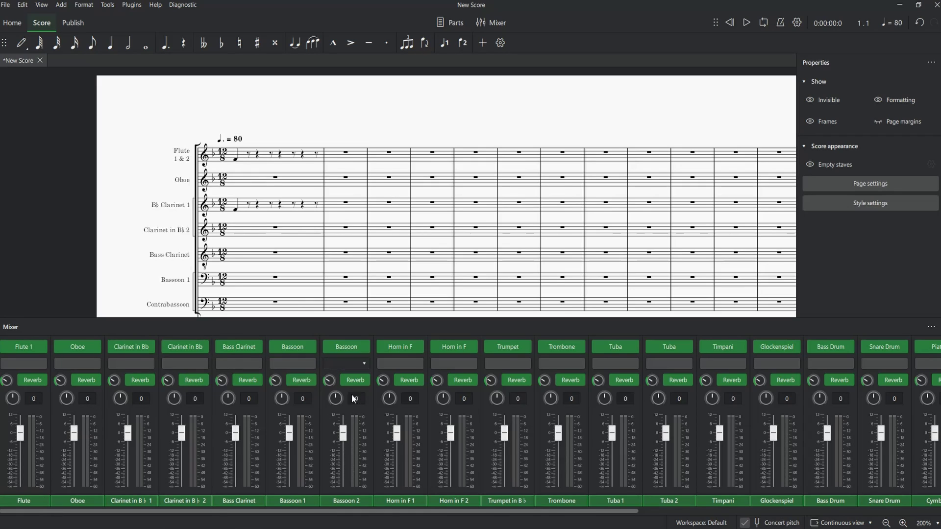
Step: Set the Bassoon 2 channel sound to Muse Sounds > Muse Woodwinds > Contrabassoon
click(364, 347)
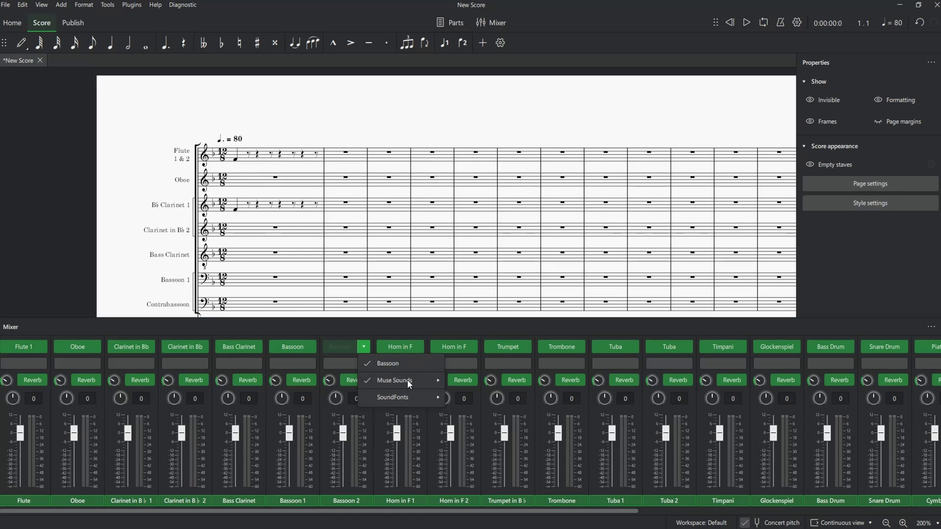
mouse_move(414, 380)
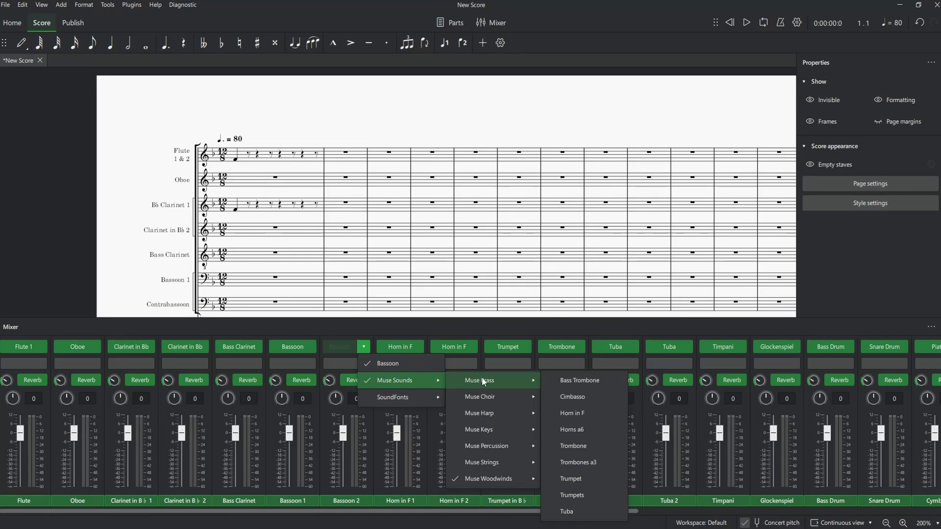
mouse_move(492, 474)
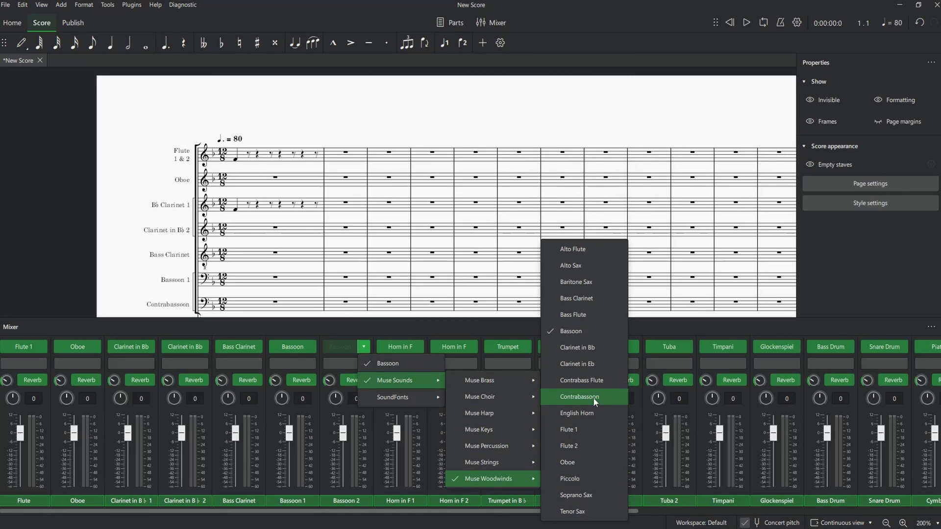
click(610, 399)
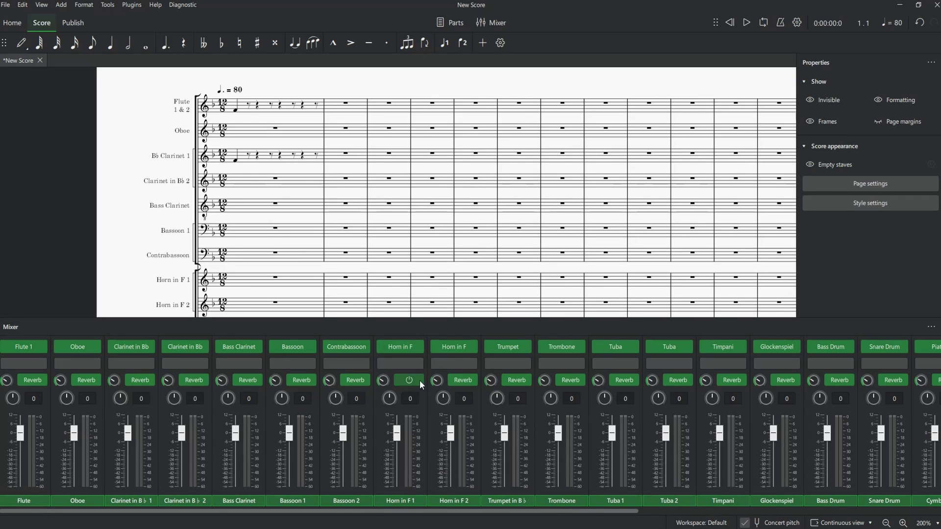
Step: Give the horns Horns a6, the trombone Trombones a3, and Tuba 2 the Bass Trombone sound
click(418, 347)
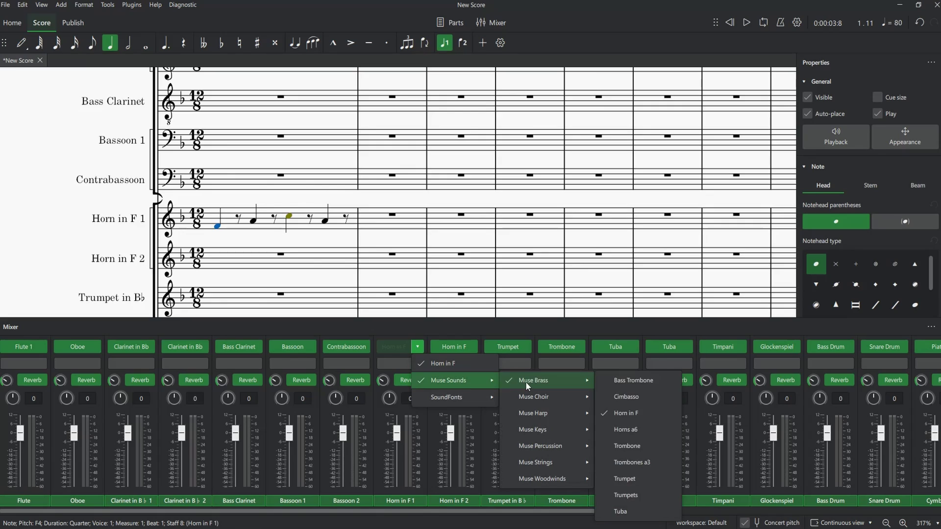
mouse_move(588, 395)
mouse_move(526, 382)
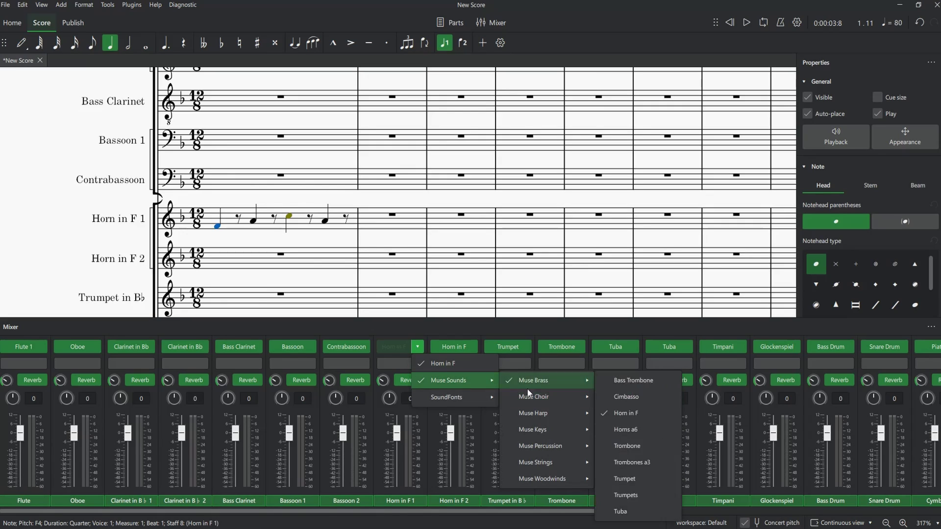
click(644, 429)
click(579, 347)
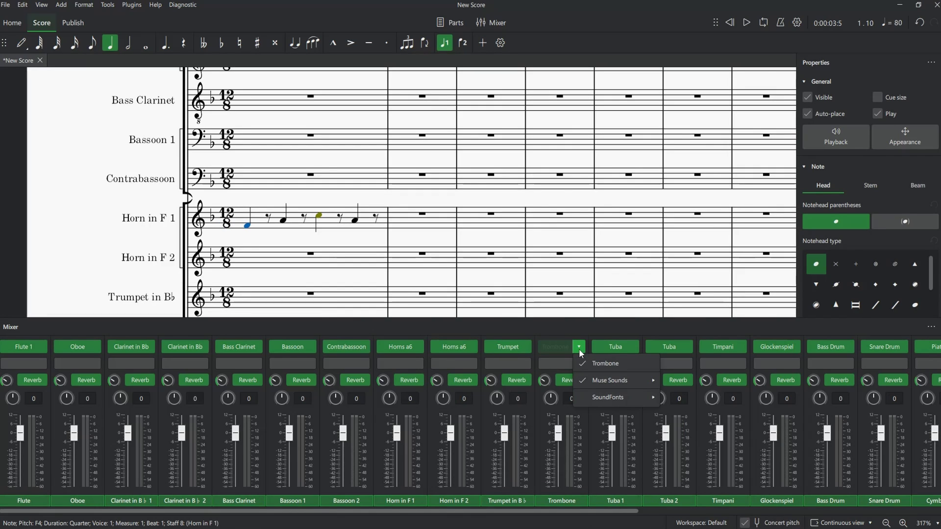
mouse_move(637, 381)
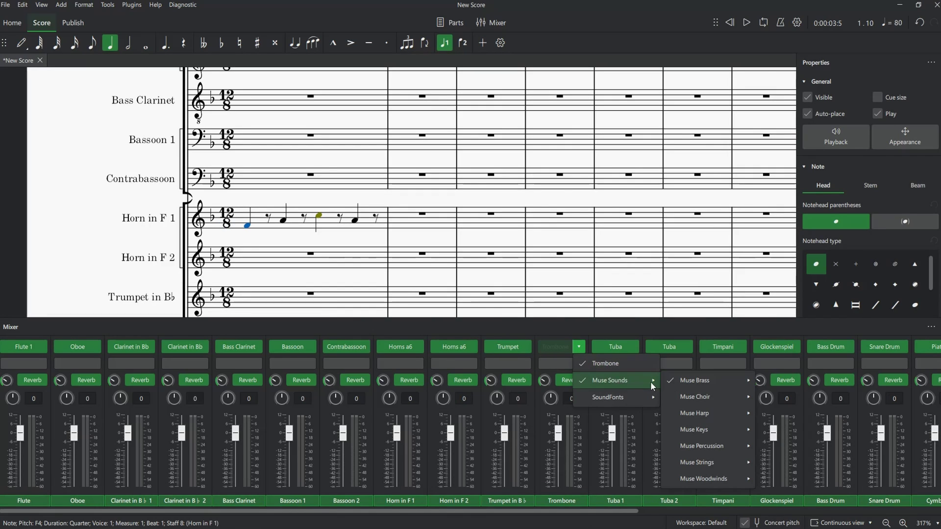
mouse_move(692, 381)
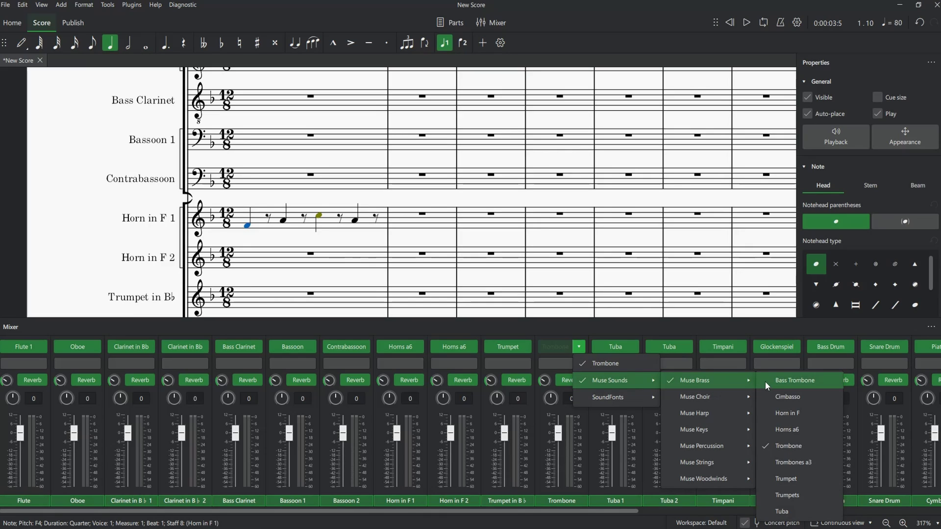
click(801, 464)
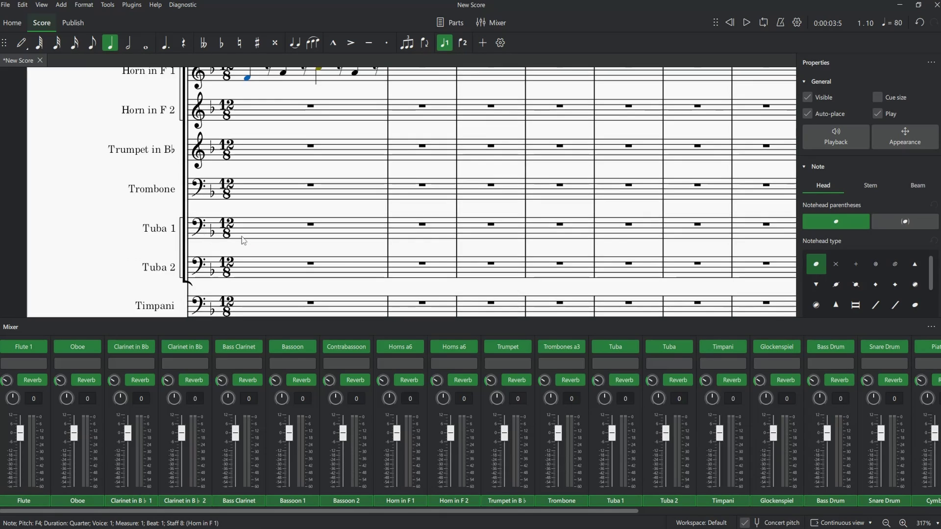
scroll(258, 243, down, 2)
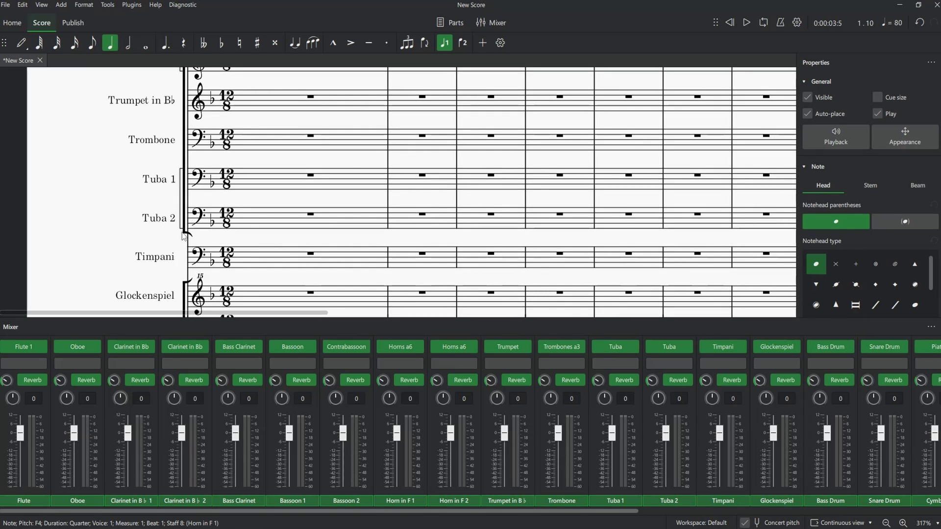
click(707, 363)
click(739, 378)
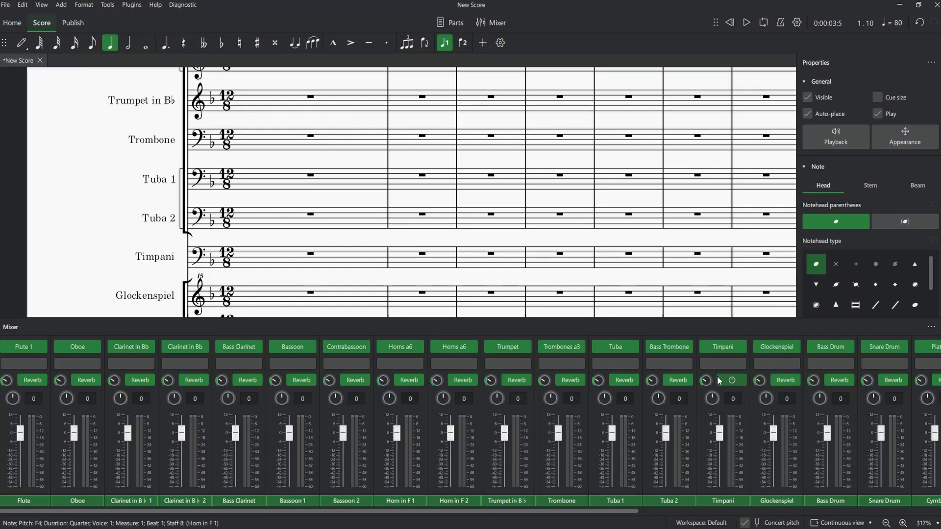
Step: Paste the horn rhythm into measure 1 of both tuba staves and play it back
click(312, 219)
key(ctrl+v)
shift+click(297, 185)
key(space)
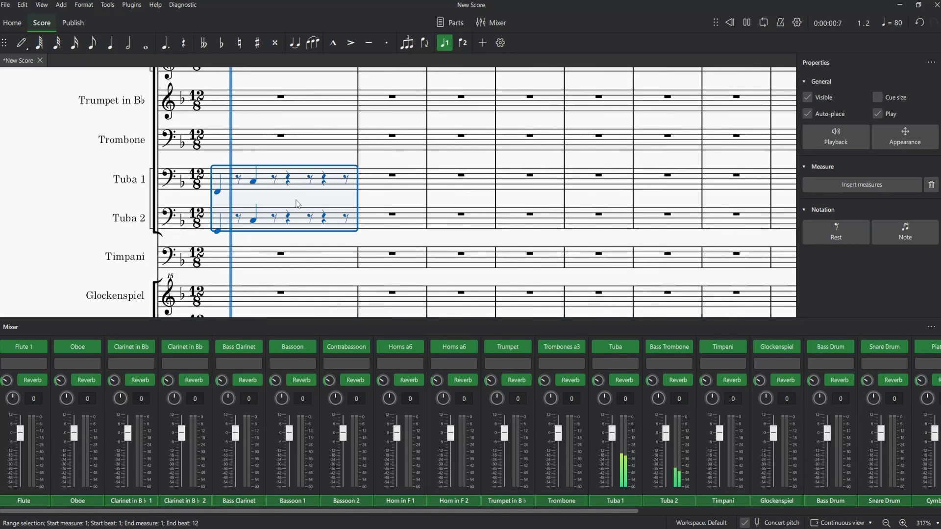
key(space)
scroll(319, 264, up, 2)
scroll(334, 264, down, 2)
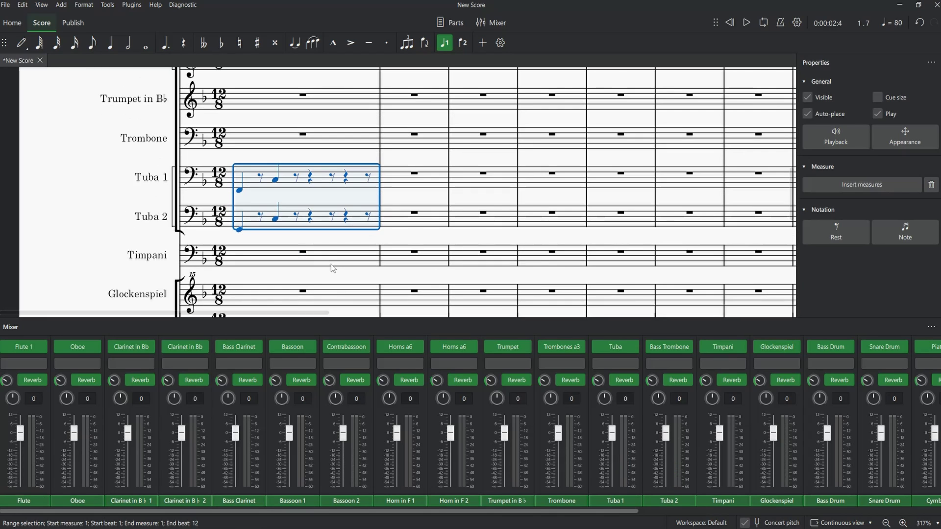
click(314, 280)
scroll(312, 275, down, 1)
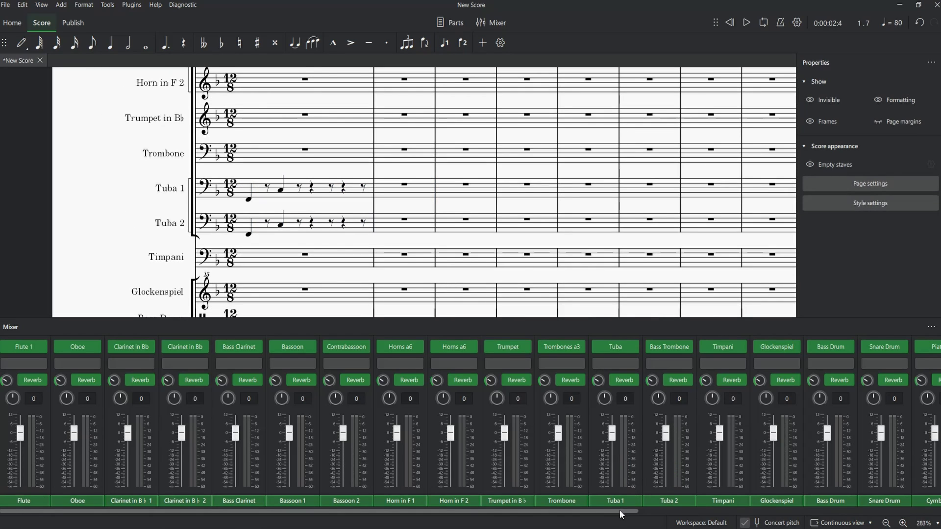
Step: Replace Cymbal 2's Piatti sound with the Muse Percussion Sus. Cymbal
drag(620, 512, 703, 497)
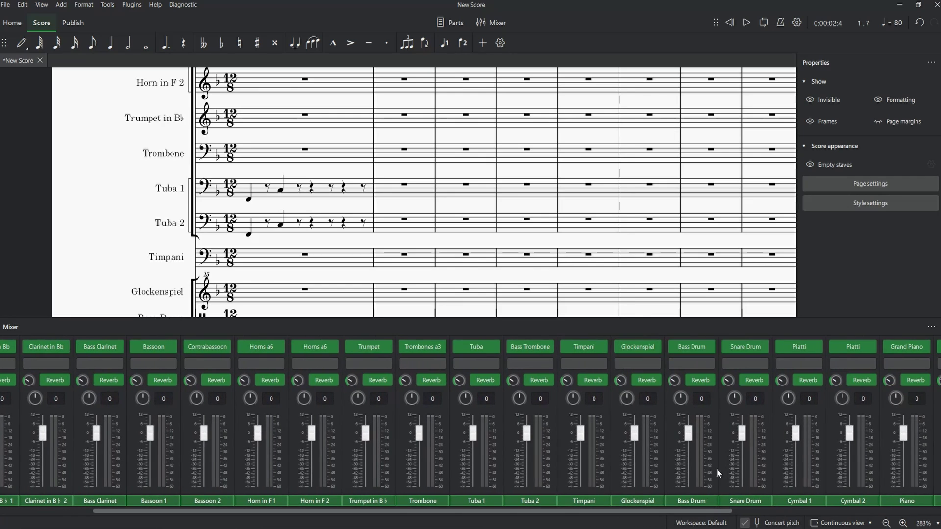
drag(713, 507, 860, 498)
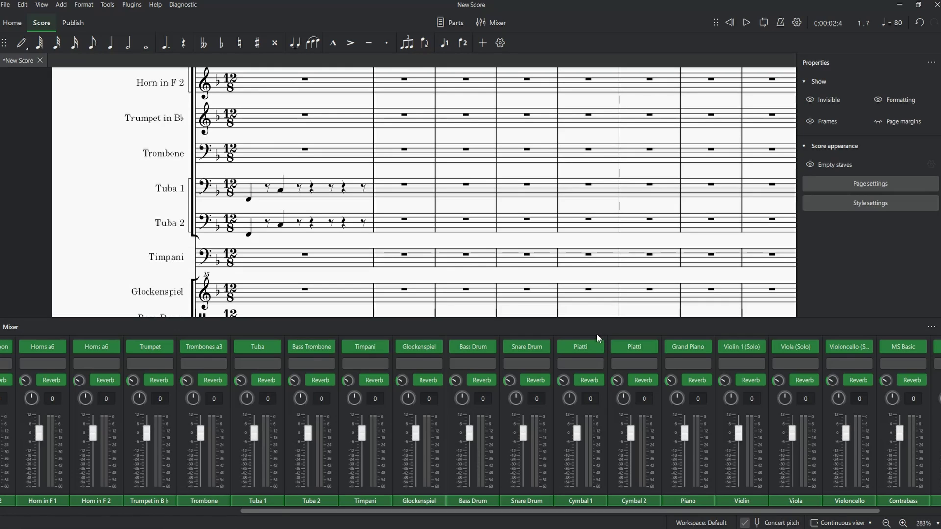
mouse_move(598, 349)
scroll(254, 184, down, 3)
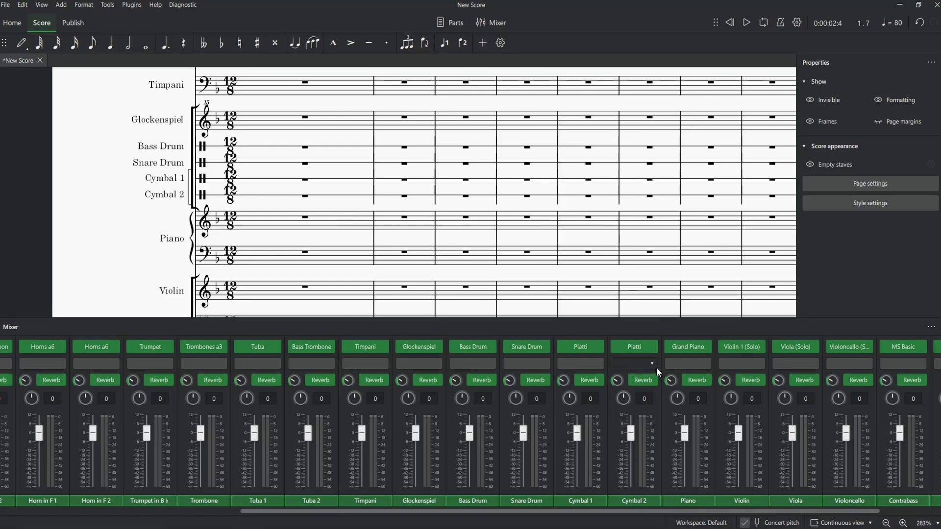
click(651, 348)
mouse_move(695, 386)
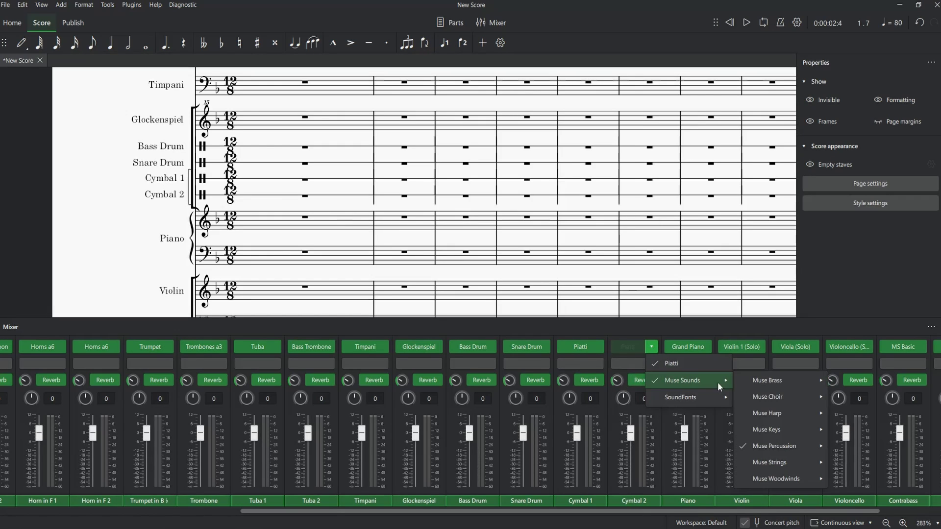
mouse_move(782, 446)
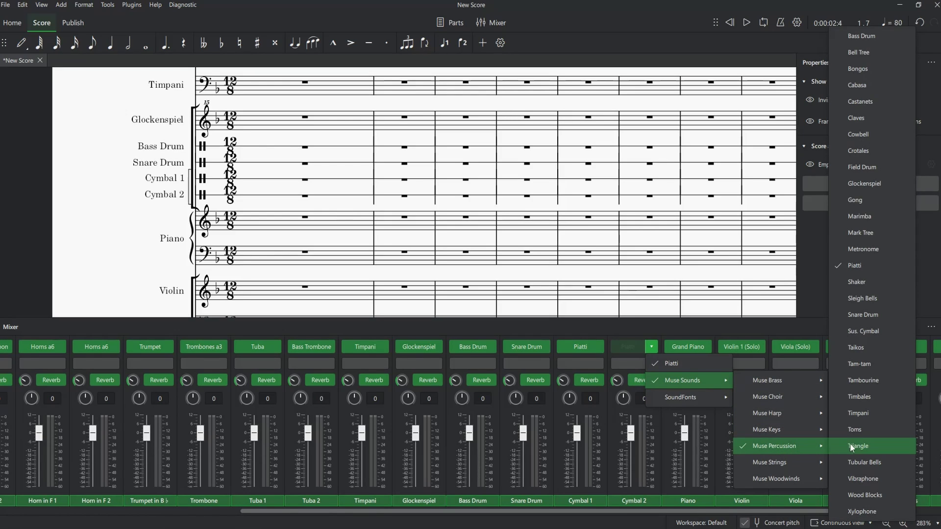
click(872, 332)
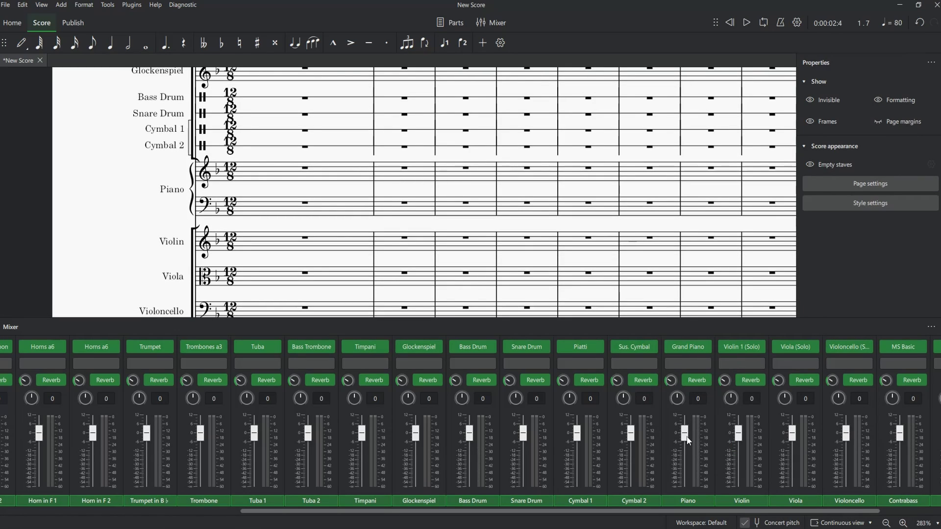
Step: Give the Violin channel the Muse Strings Violins 1 ensemble sound
click(704, 349)
click(705, 348)
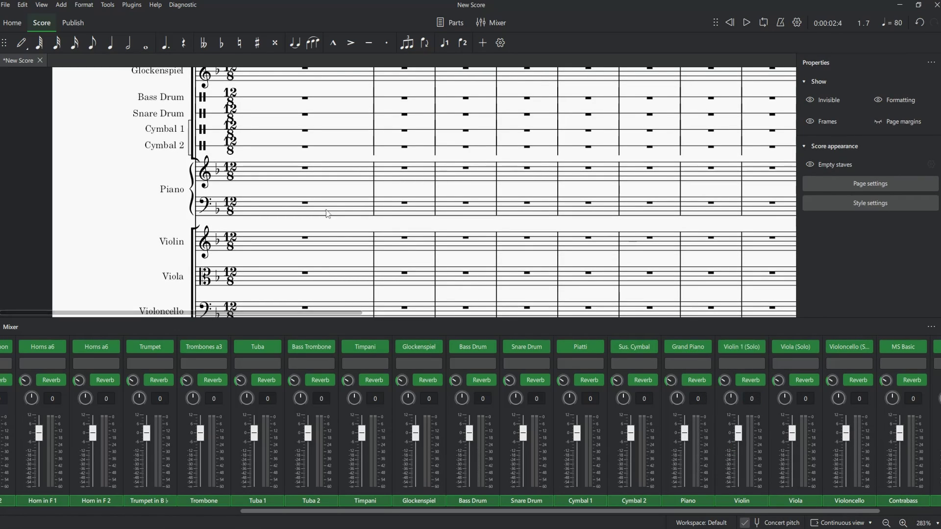
scroll(318, 221, down, 2)
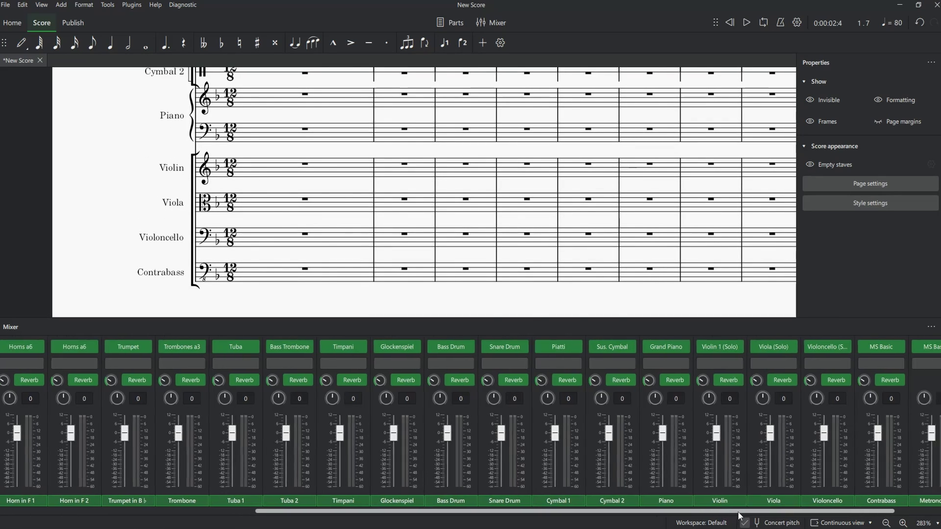
drag(722, 510, 786, 510)
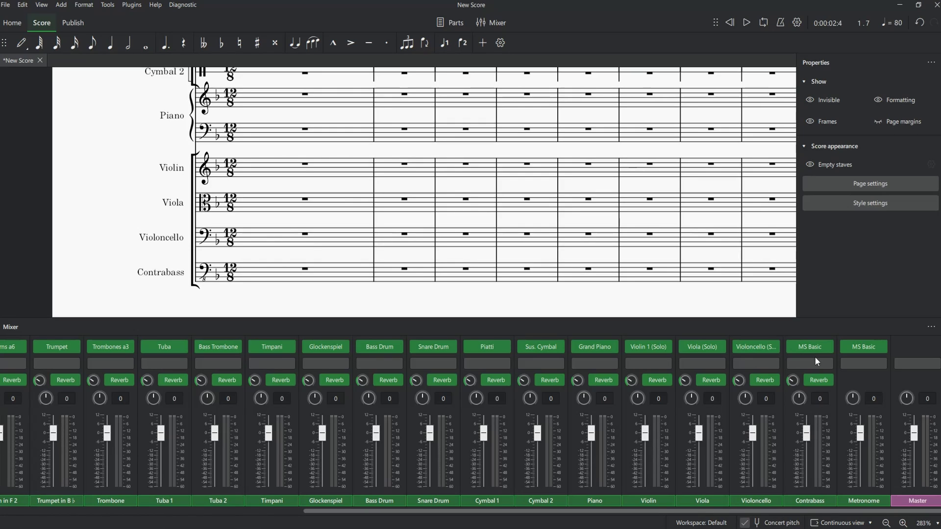
click(666, 346)
mouse_move(721, 379)
mouse_move(793, 463)
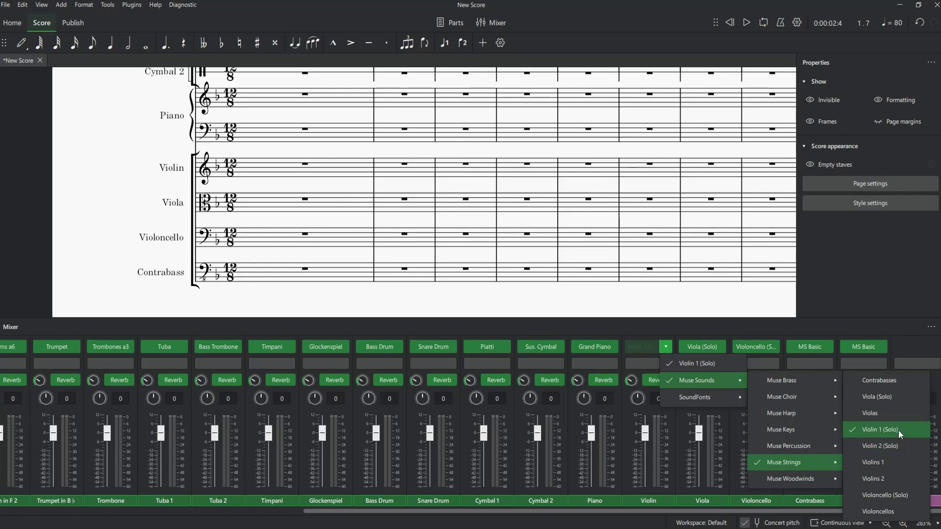
click(890, 461)
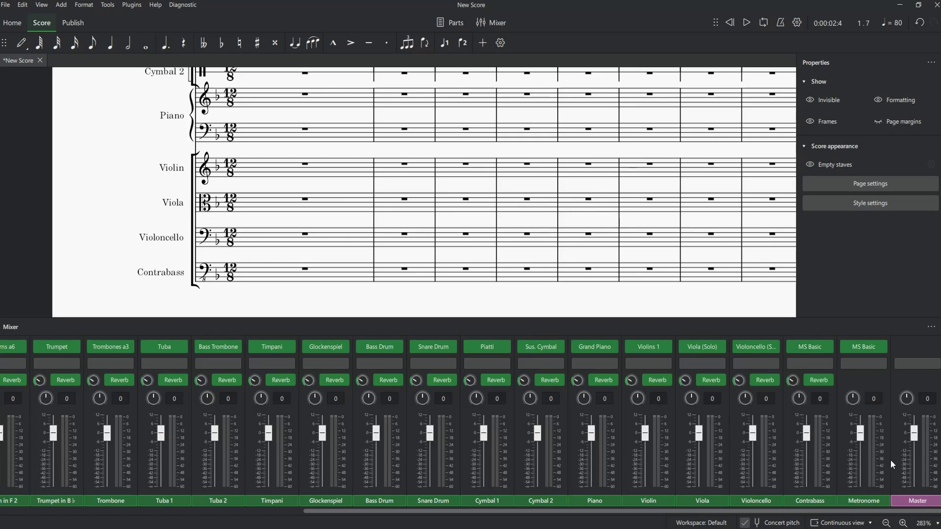
Step: Set the Viola, Violoncello and Contrabass channels to Violas, Violoncellos and Contrabasses
click(719, 347)
mouse_move(773, 380)
mouse_move(838, 463)
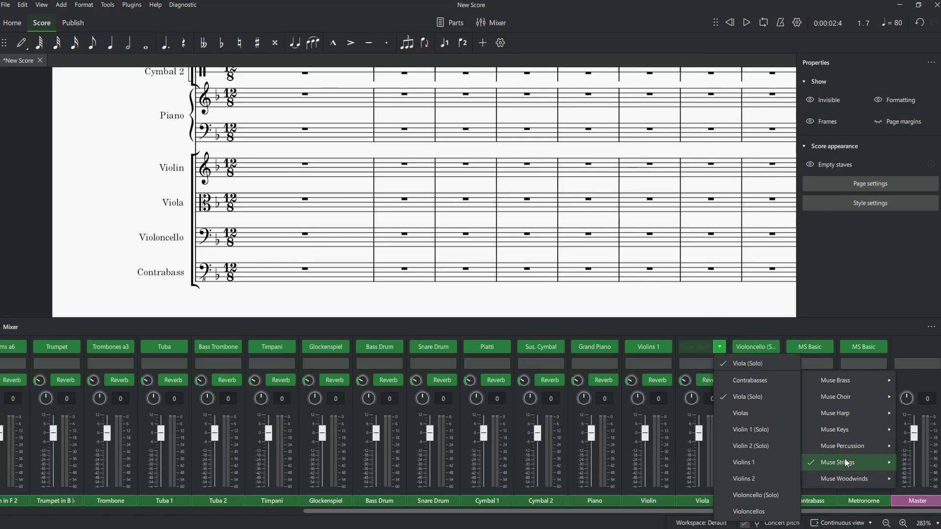
click(752, 411)
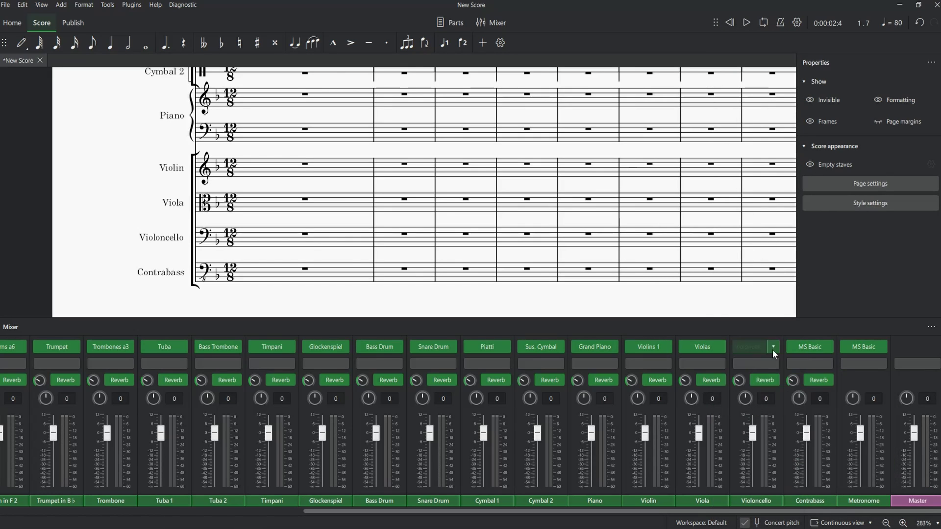
click(773, 347)
mouse_move(804, 380)
mouse_move(710, 462)
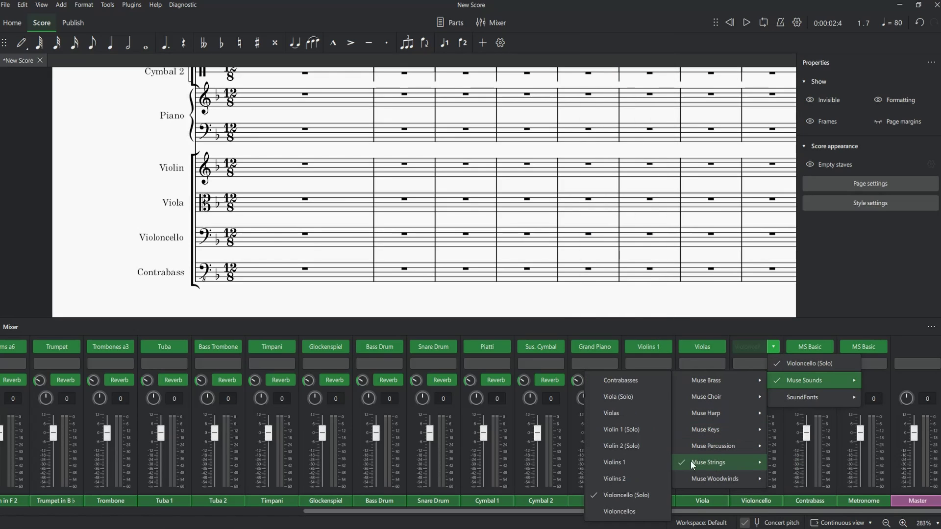
click(625, 512)
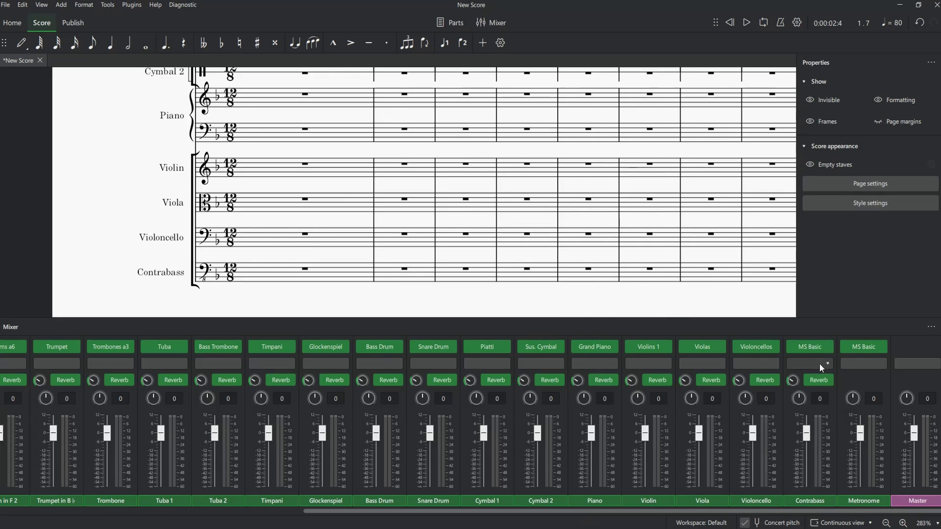
click(828, 348)
mouse_move(863, 381)
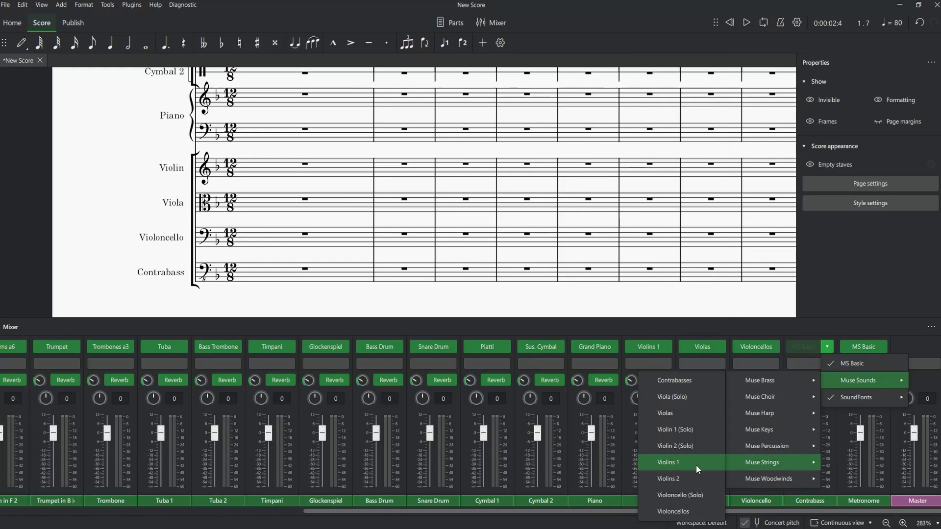
click(692, 381)
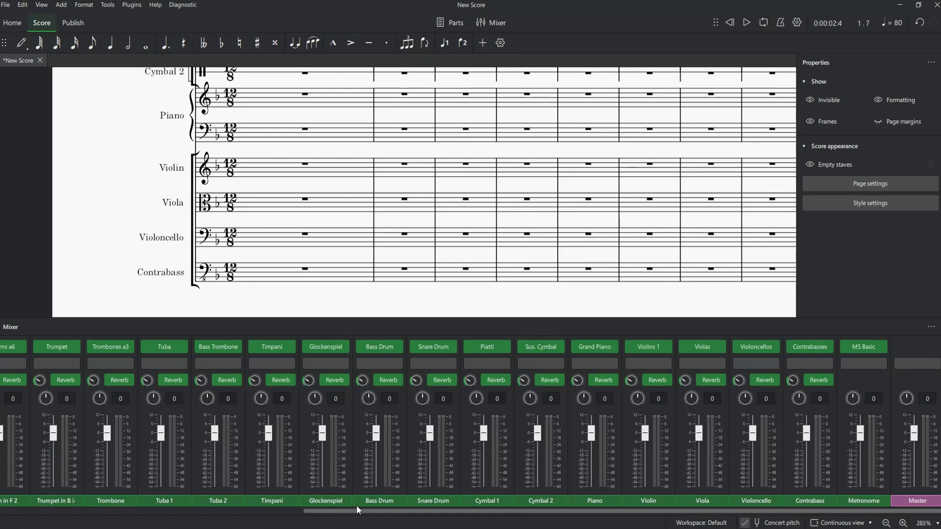
Step: Scroll the mixer back to the left and pan Flute 1 to 3
scroll(350, 511, left, 1)
drag(349, 511, 31, 496)
drag(6, 401, 19, 398)
Step: Pan the Oboe to -13 and bring up the Orchestra Seating.jpg chart
scroll(70, 401, down, 1)
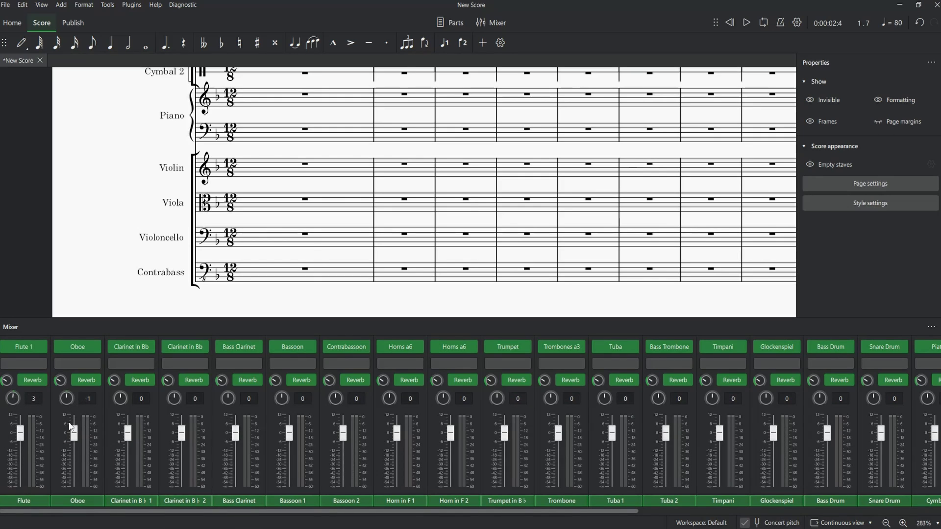
scroll(66, 401, down, 5)
scroll(67, 401, down, 6)
scroll(66, 401, down, 1)
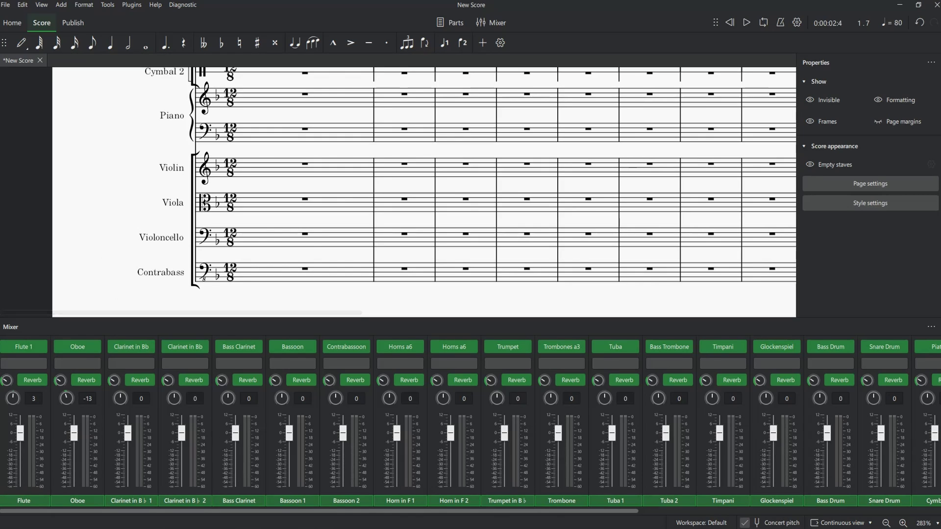
click(322, 468)
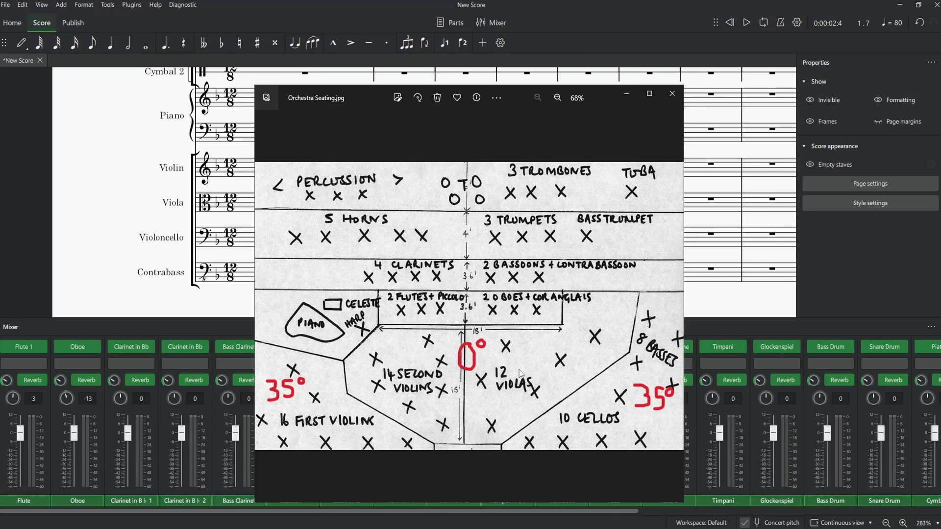
Step: Move the Photos window showing Orchestra Seating.jpg over the score
drag(520, 96, 594, 40)
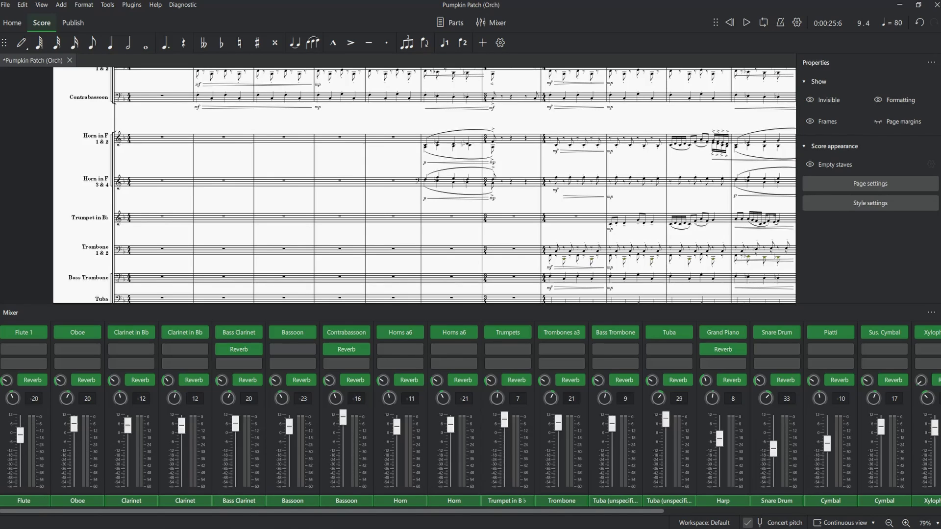
key(alt+Tab)
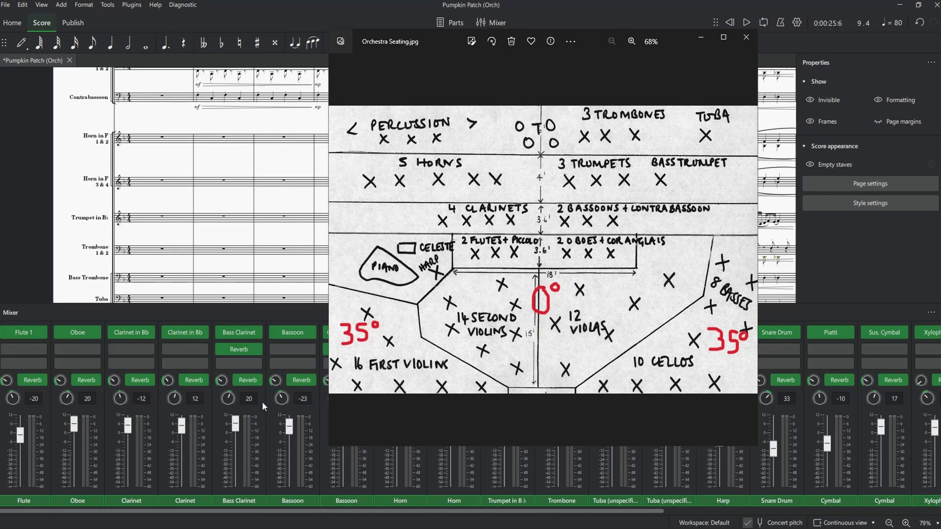
drag(592, 43, 300, 180)
click(611, 510)
scroll(611, 510, down, 5)
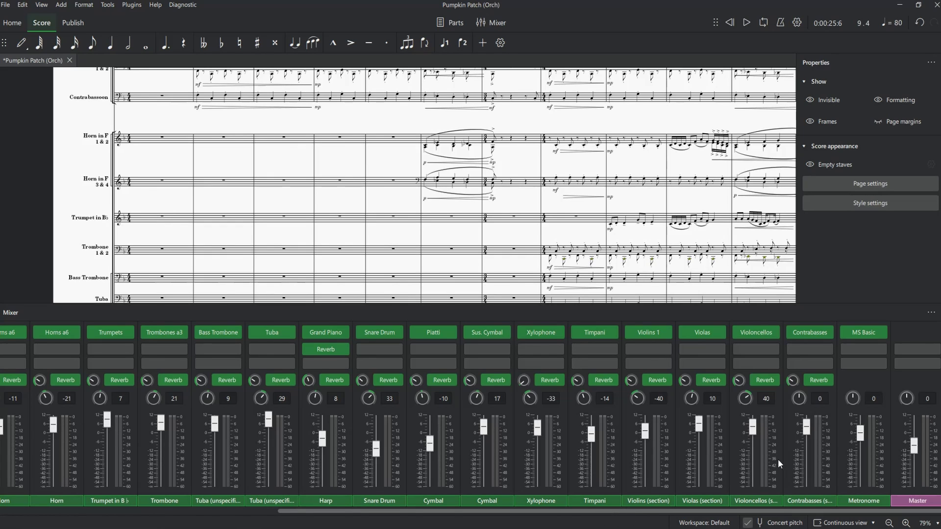
drag(722, 507, 507, 506)
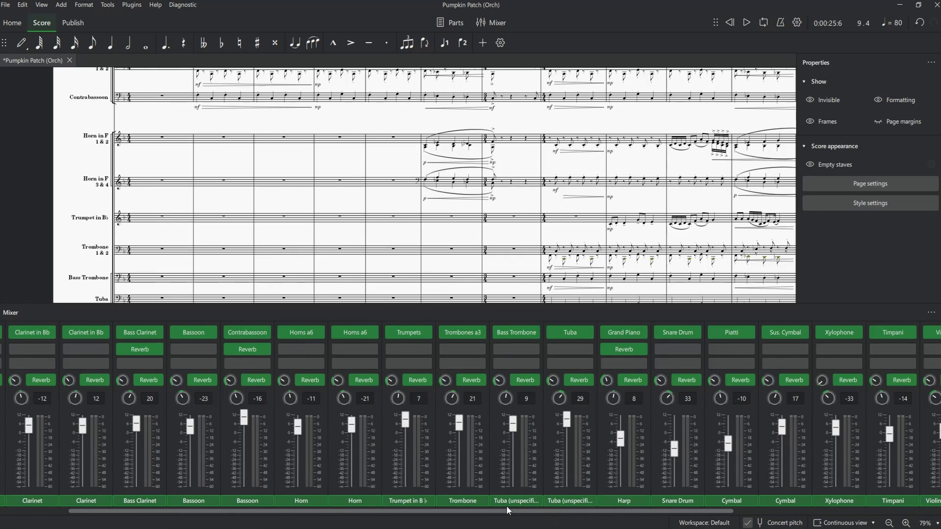
drag(556, 509, 487, 510)
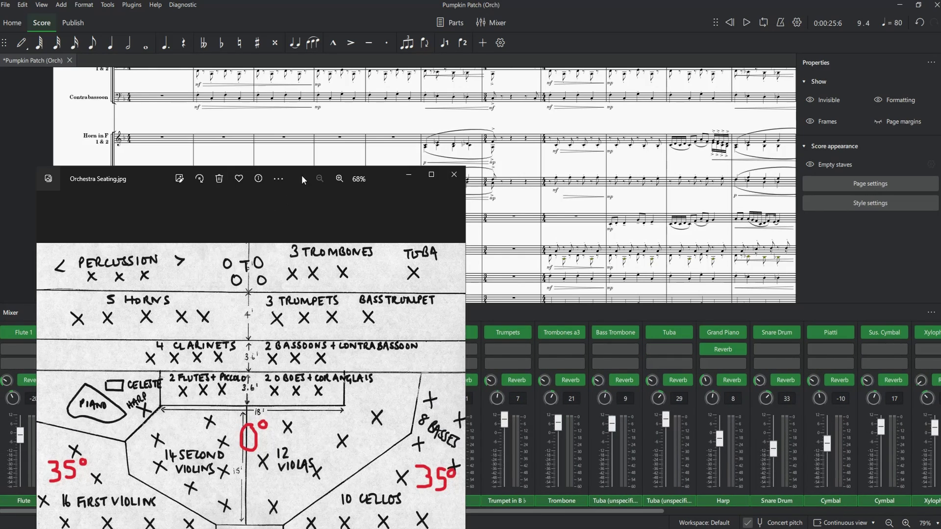
drag(301, 175, 640, 93)
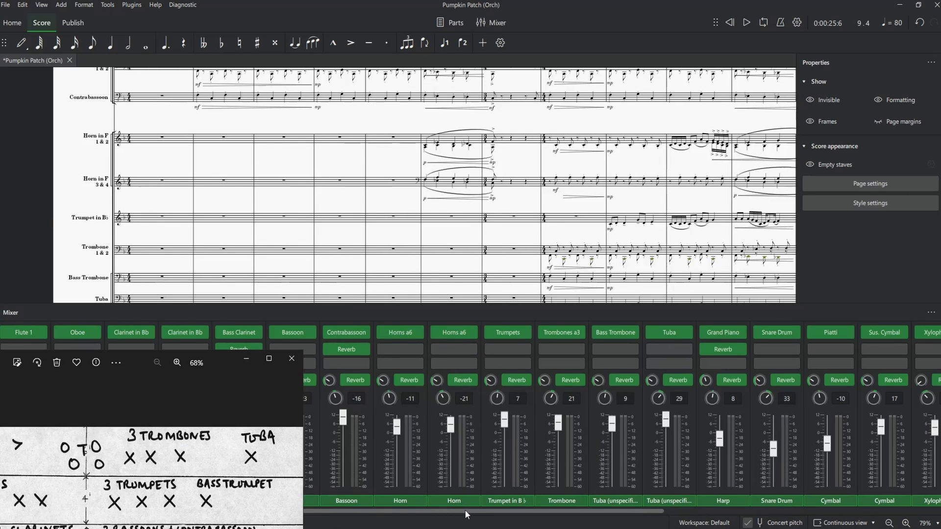
drag(465, 510, 748, 511)
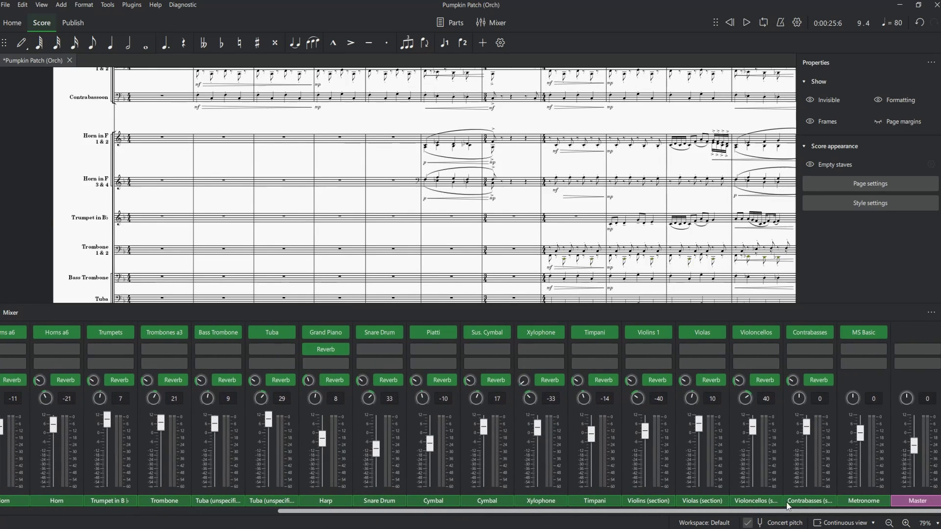
click(655, 399)
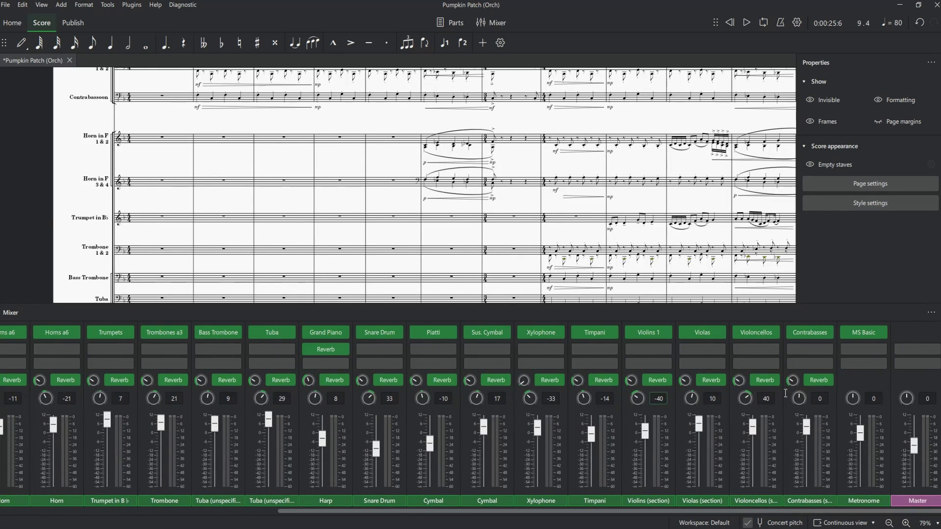
click(747, 413)
key(alt+Tab)
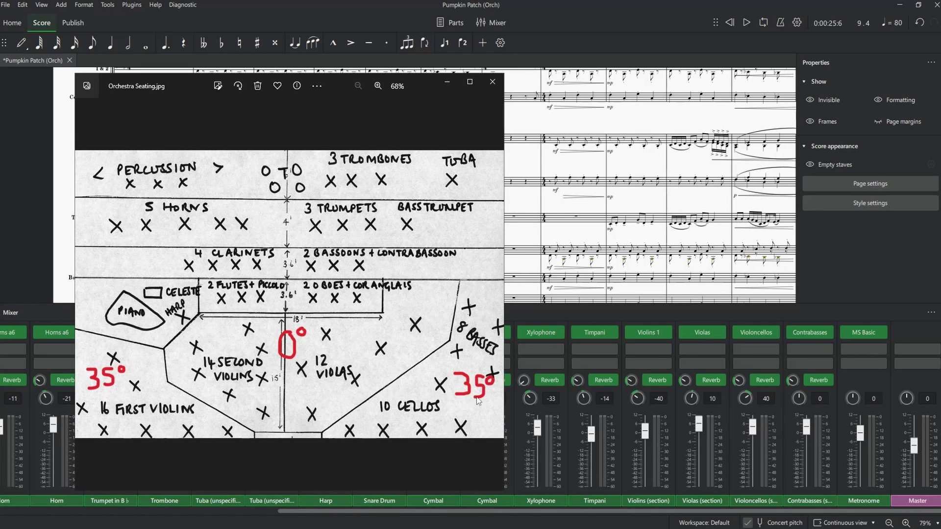
click(449, 80)
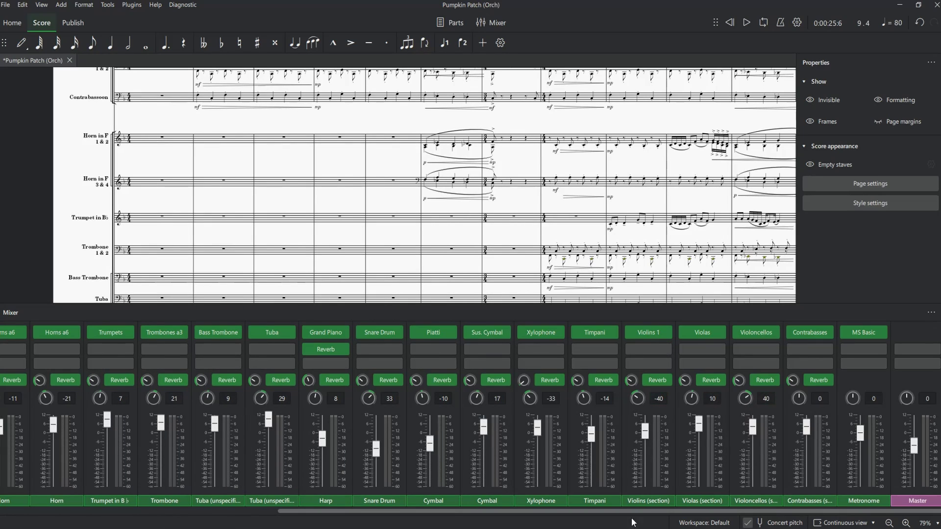
Step: Save the Pumpkin Patch score with Ctrl+S and close the Mixer with F10
key(F10)
key(ctrl+s)
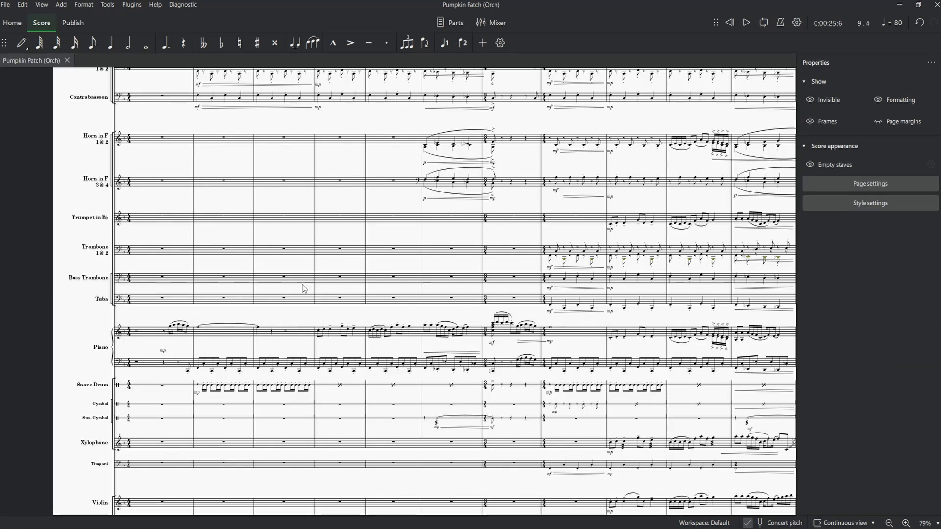
scroll(223, 357, down, 1)
scroll(177, 366, down, 1)
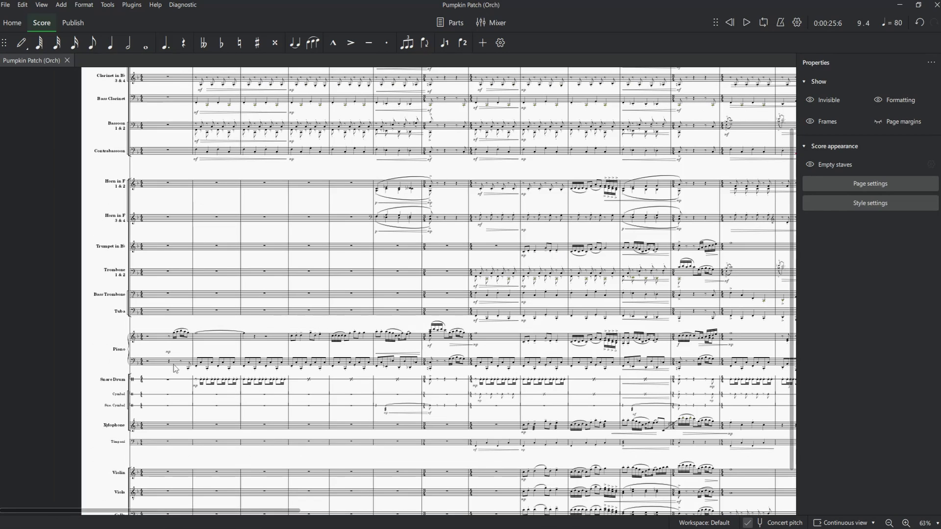
scroll(162, 376, up, 1)
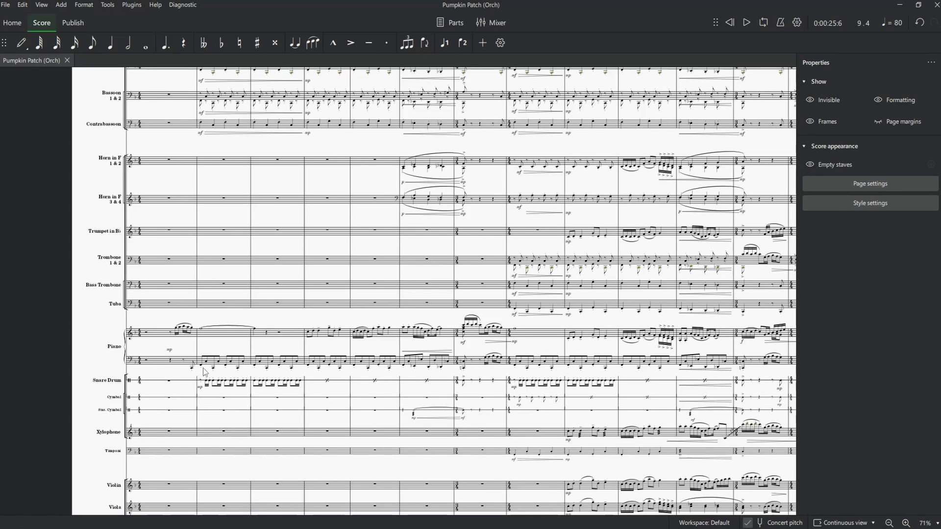
ctrl+scroll(217, 401, down, 3)
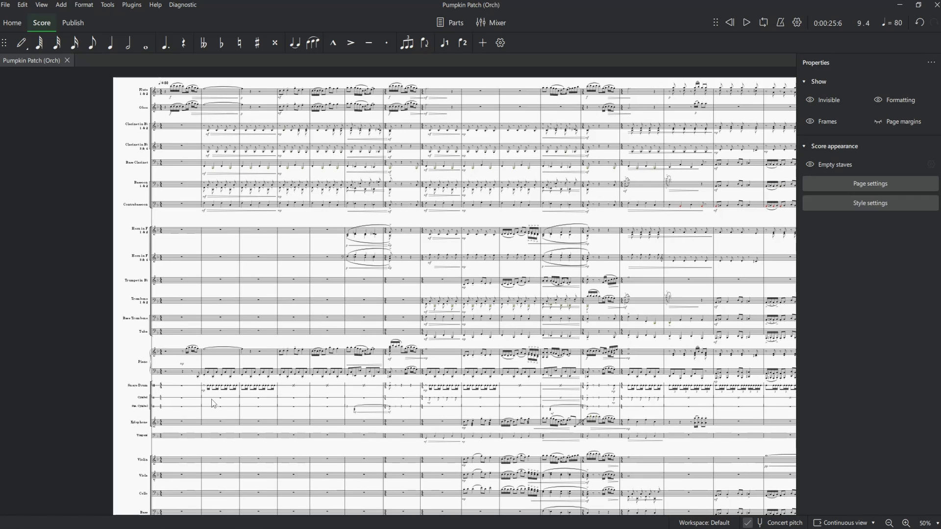
ctrl+scroll(213, 402, up, 1)
ctrl+scroll(164, 378, up, 4)
click(158, 365)
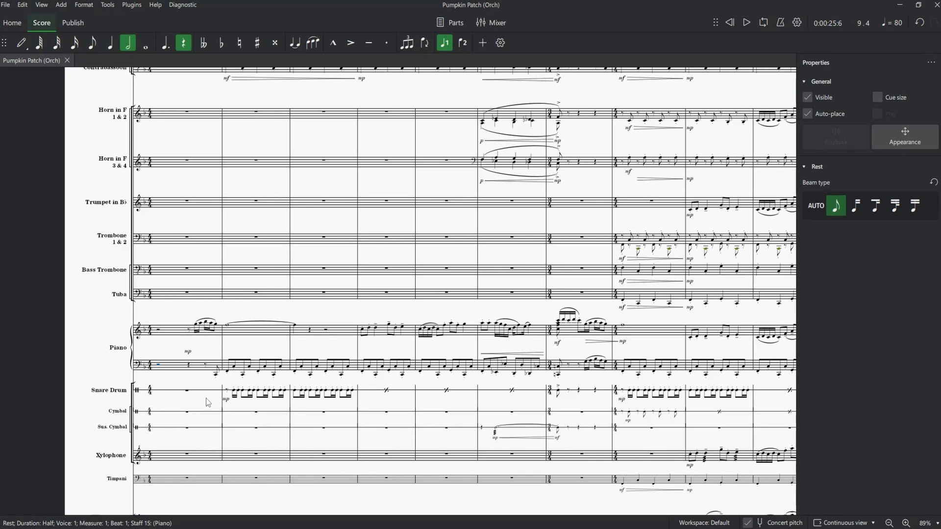
ctrl+scroll(206, 402, down, 3)
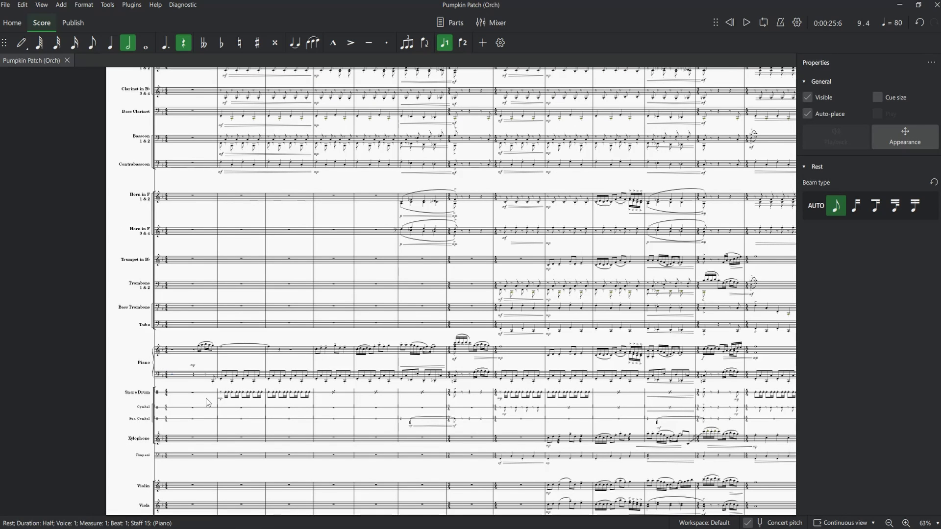